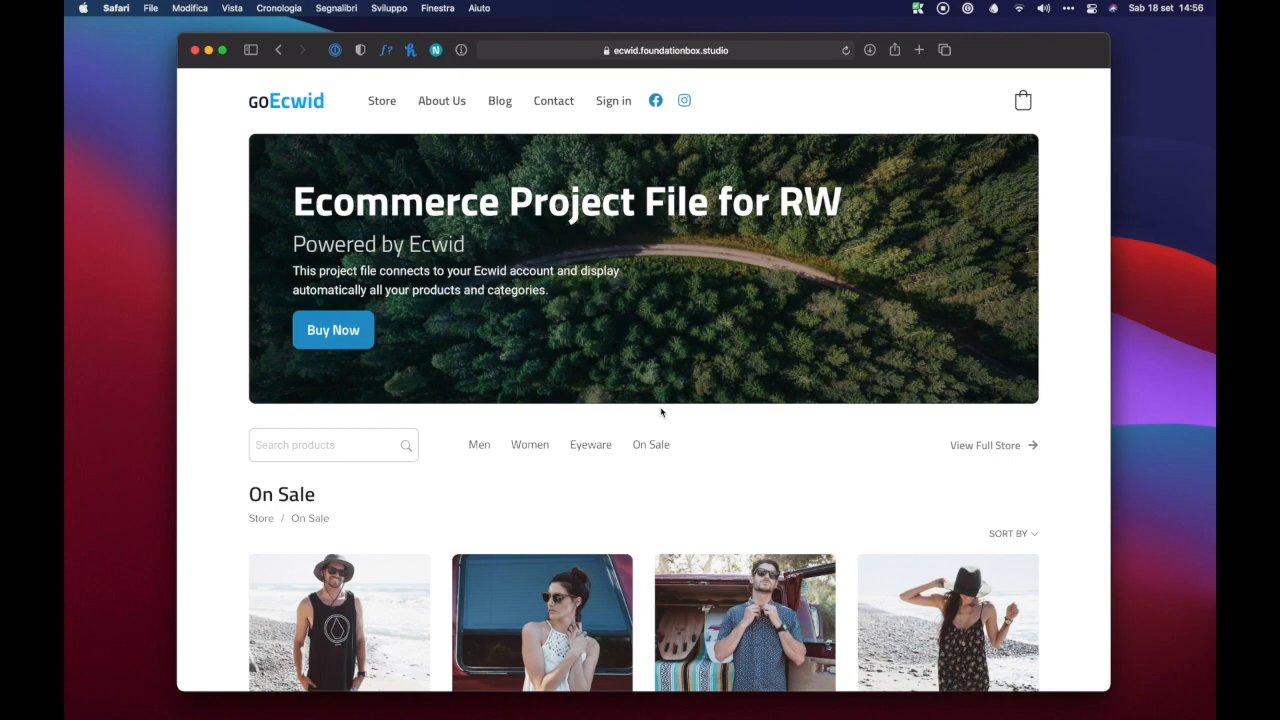
# Put the browser away and upload the local cms-data folder to the goecwid.foundationbox.studio folder on the server
pyautogui.click(208, 50)
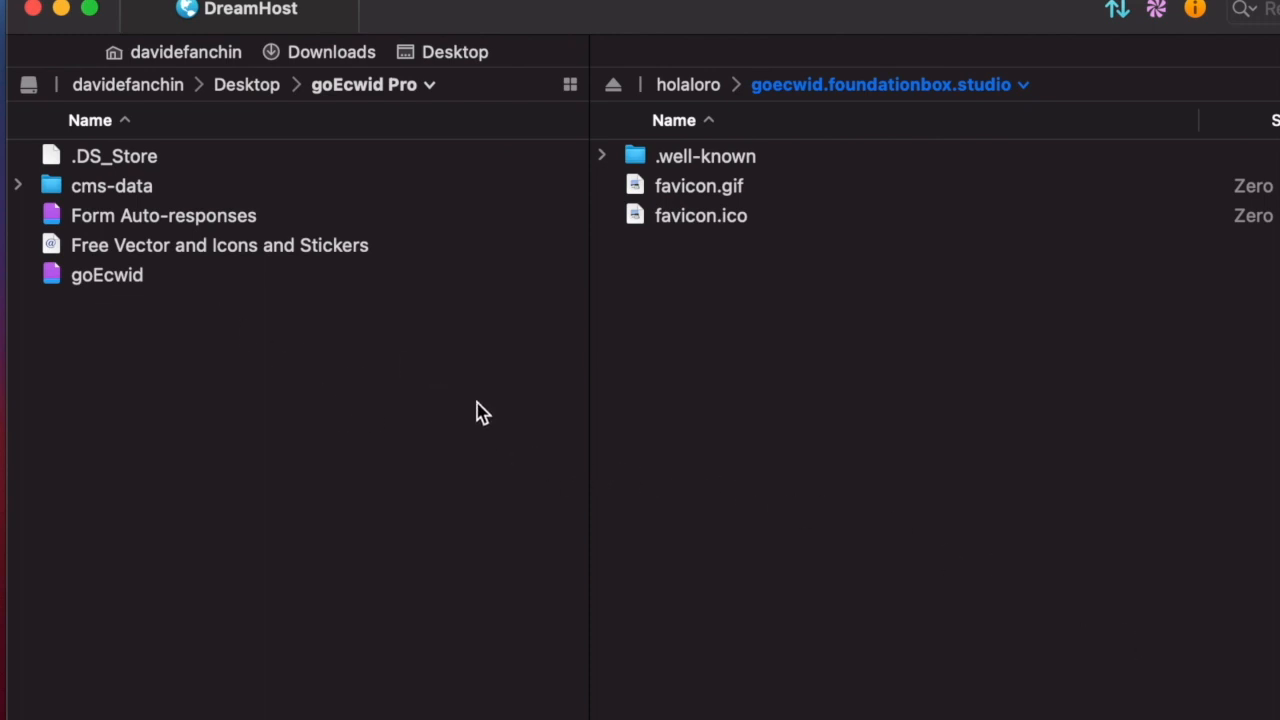
pyautogui.click(120, 190)
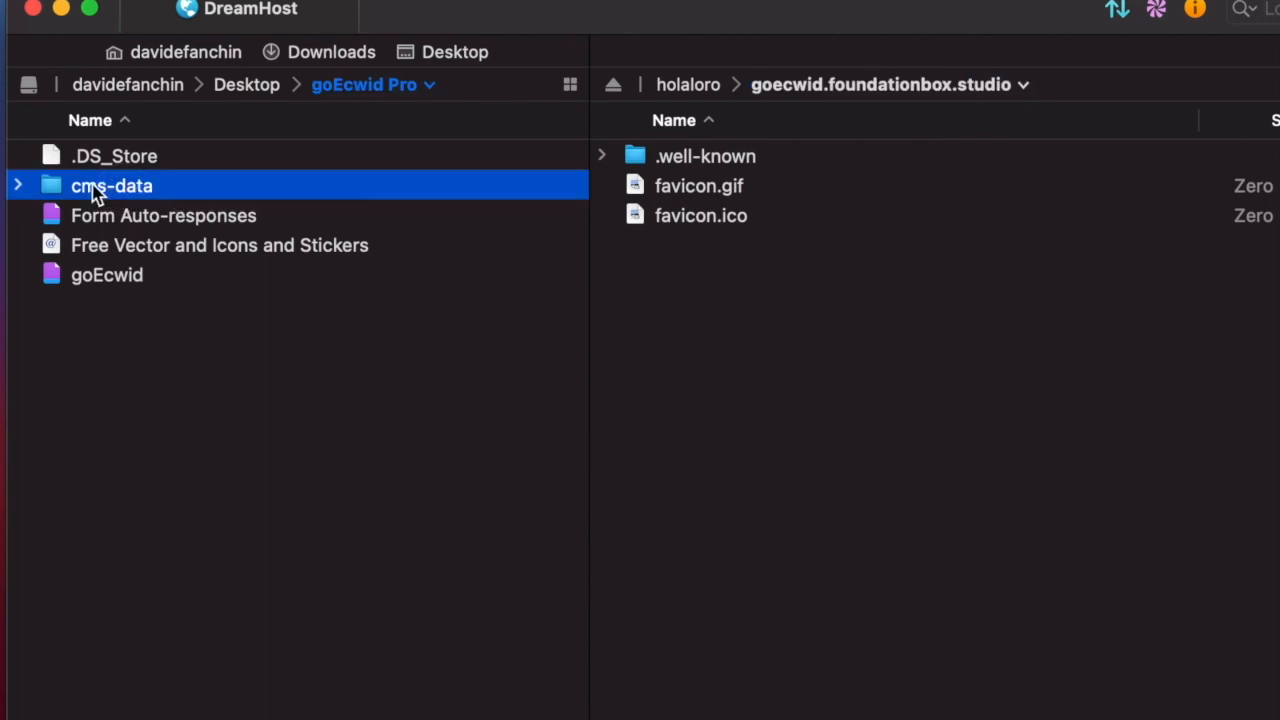
pyautogui.moveTo(93, 192); pyautogui.dragTo(782, 312)
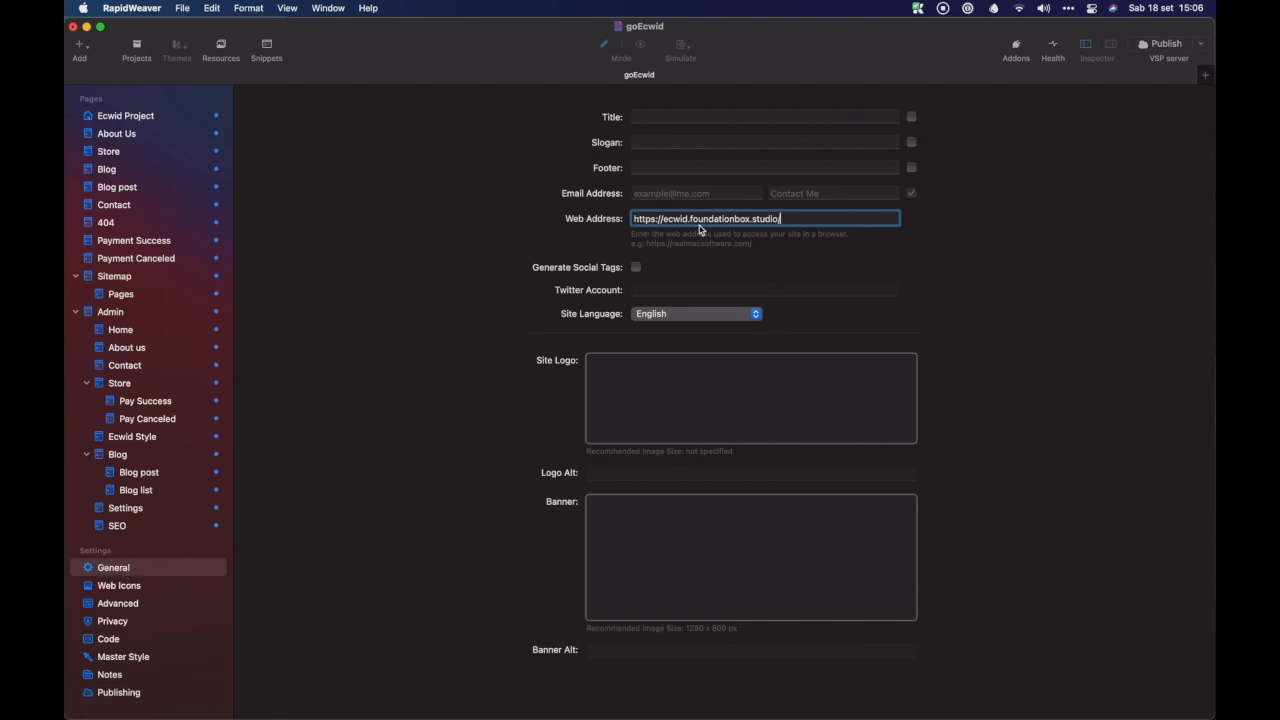
pyautogui.click(662, 218)
pyautogui.write('go')
pyautogui.tripleClick(688, 220)
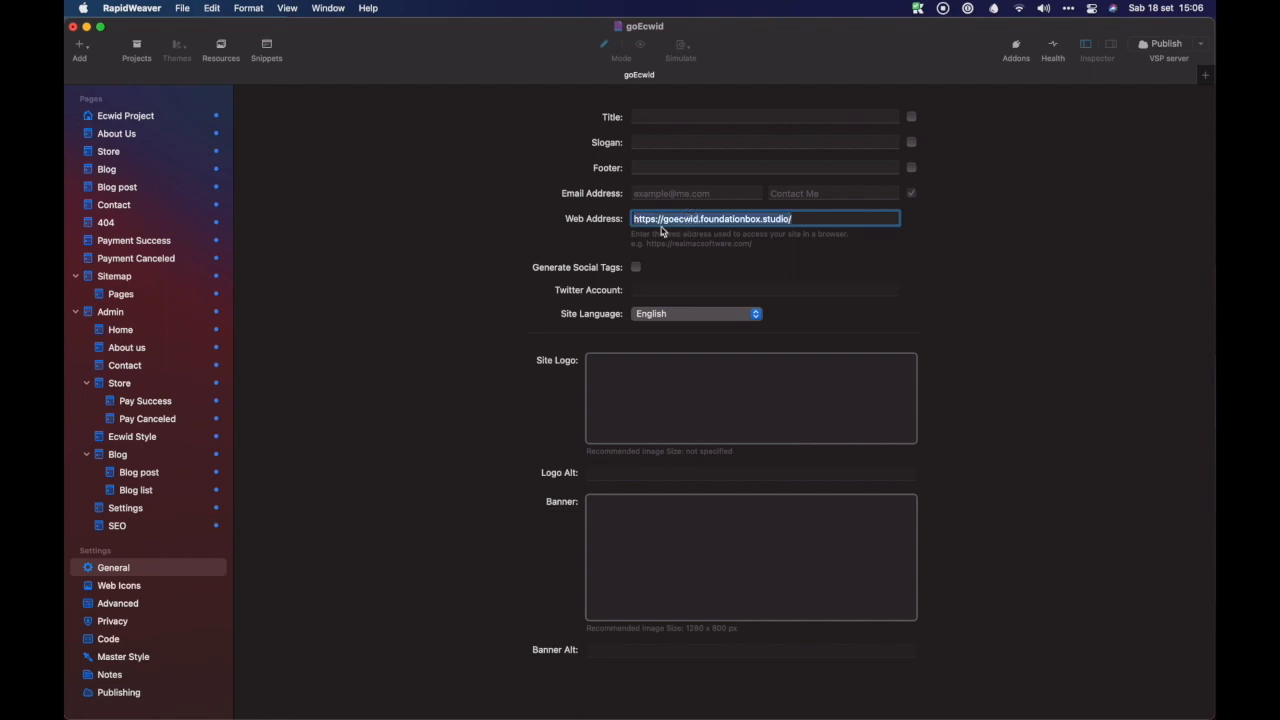
pyautogui.click(102, 693)
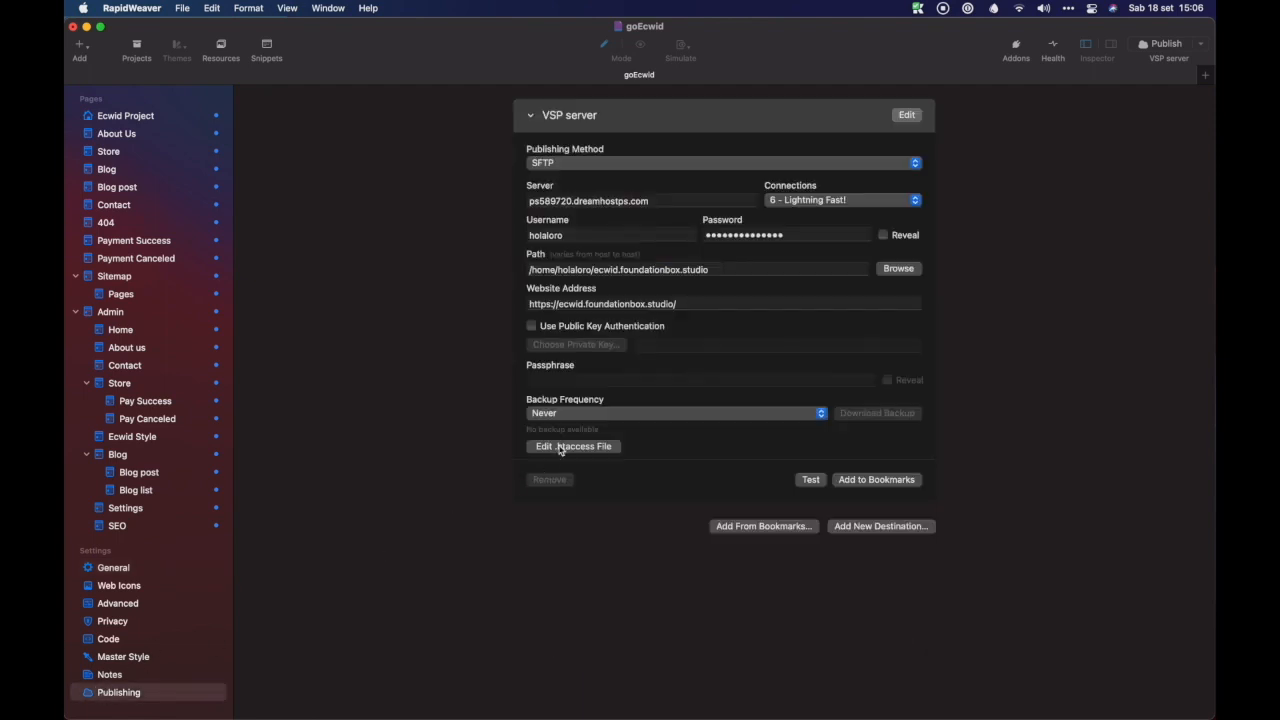
pyautogui.tripleClick(629, 303)
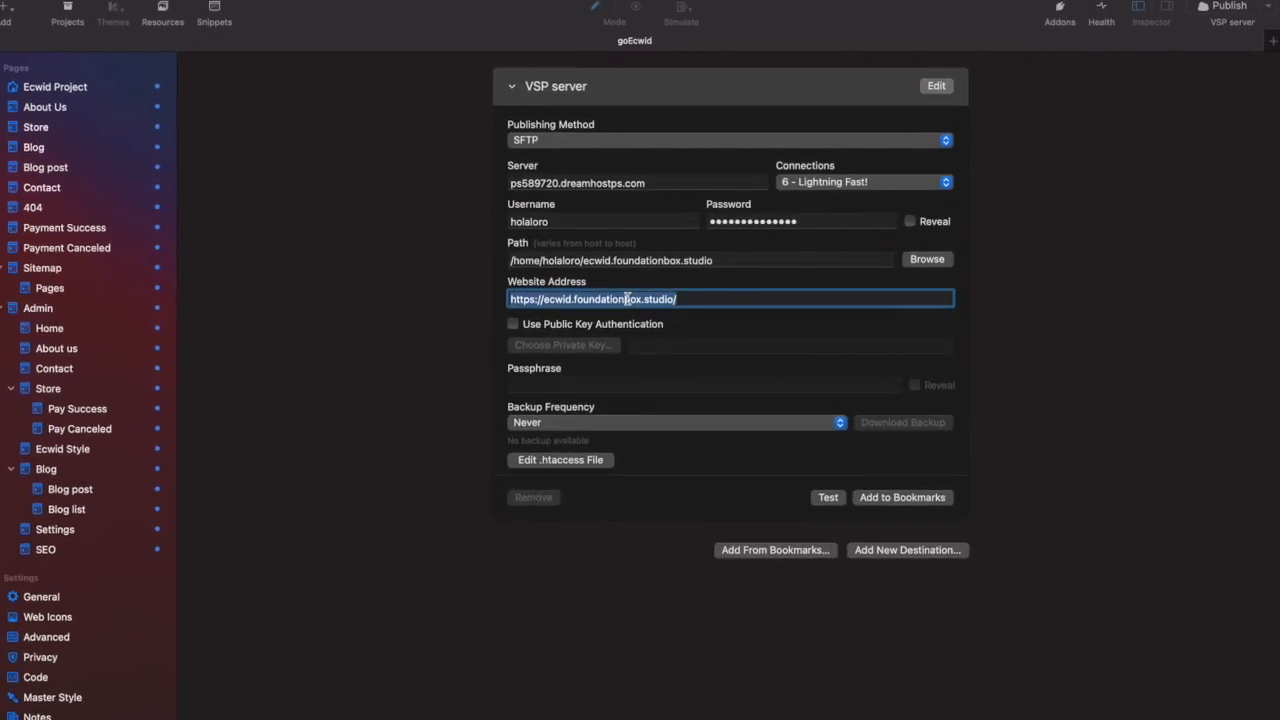
pyautogui.click(543, 299)
pyautogui.write('go')
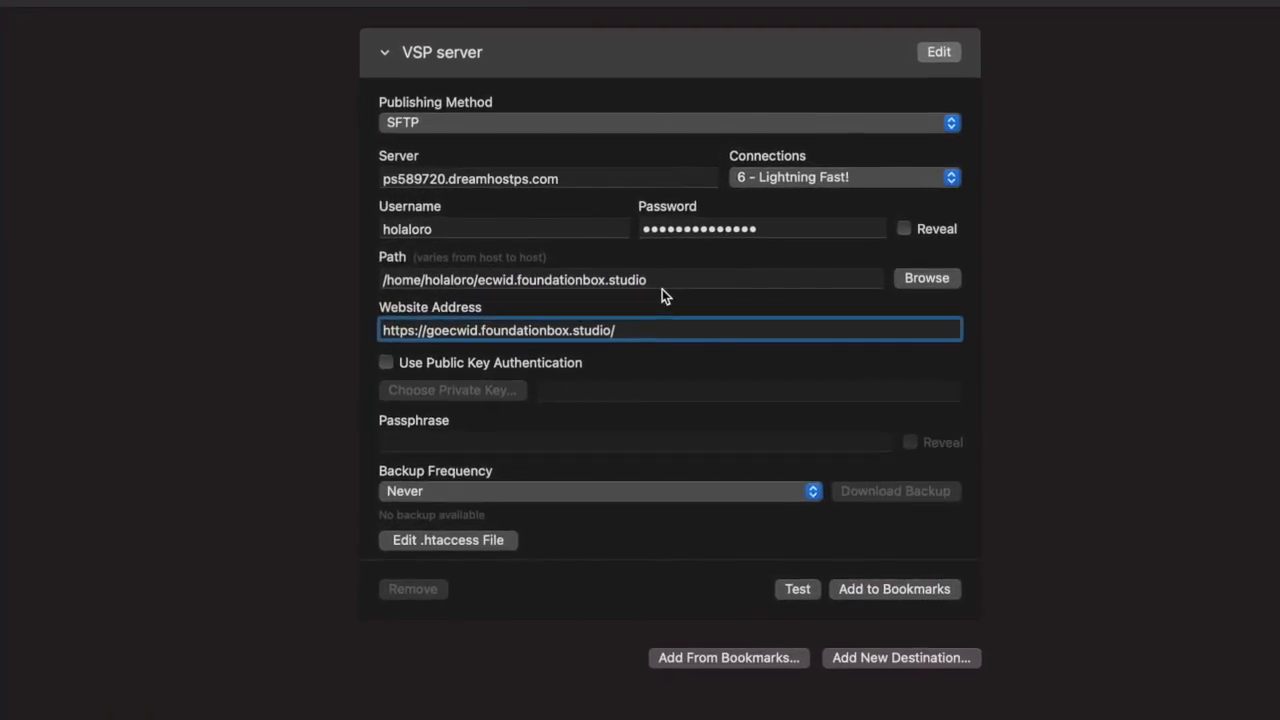
# Change the last folder of the VSP server's publishing path to goecwid.foundationbox.studio and mark all files for re-publishing
pyautogui.click(659, 277)
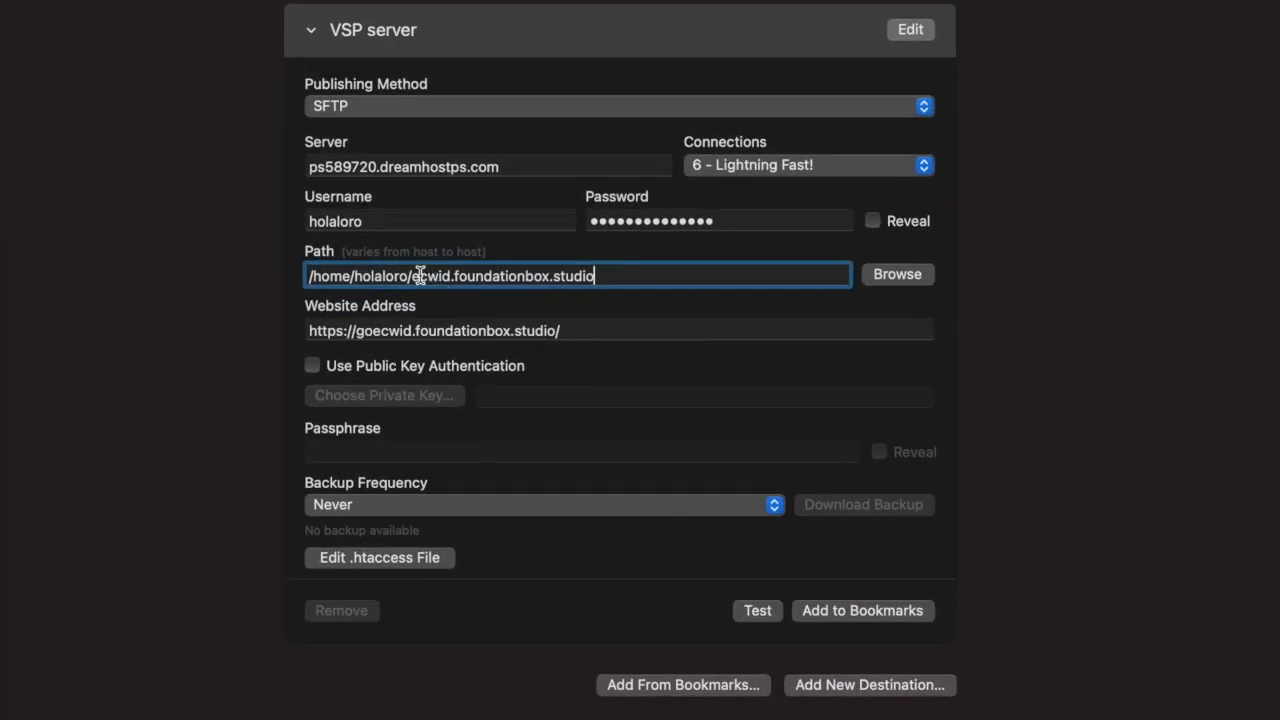
pyautogui.click(416, 276)
pyautogui.press('Left')
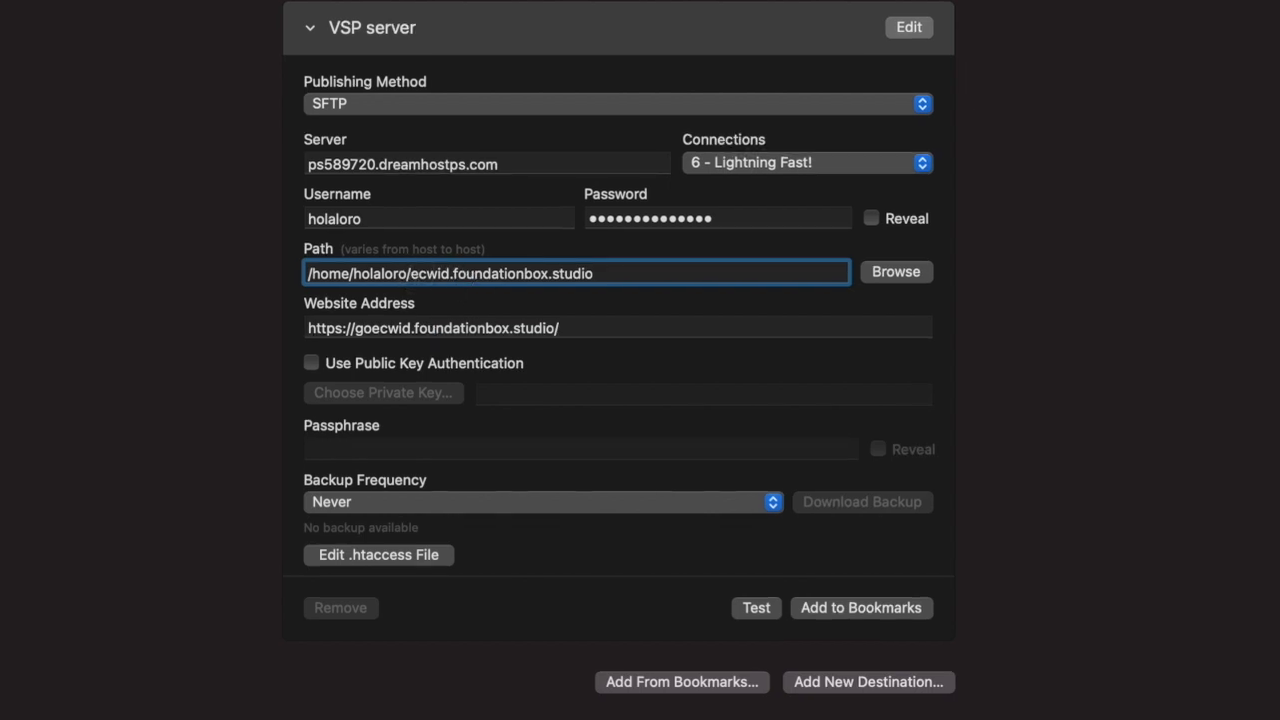
pyautogui.write('go')
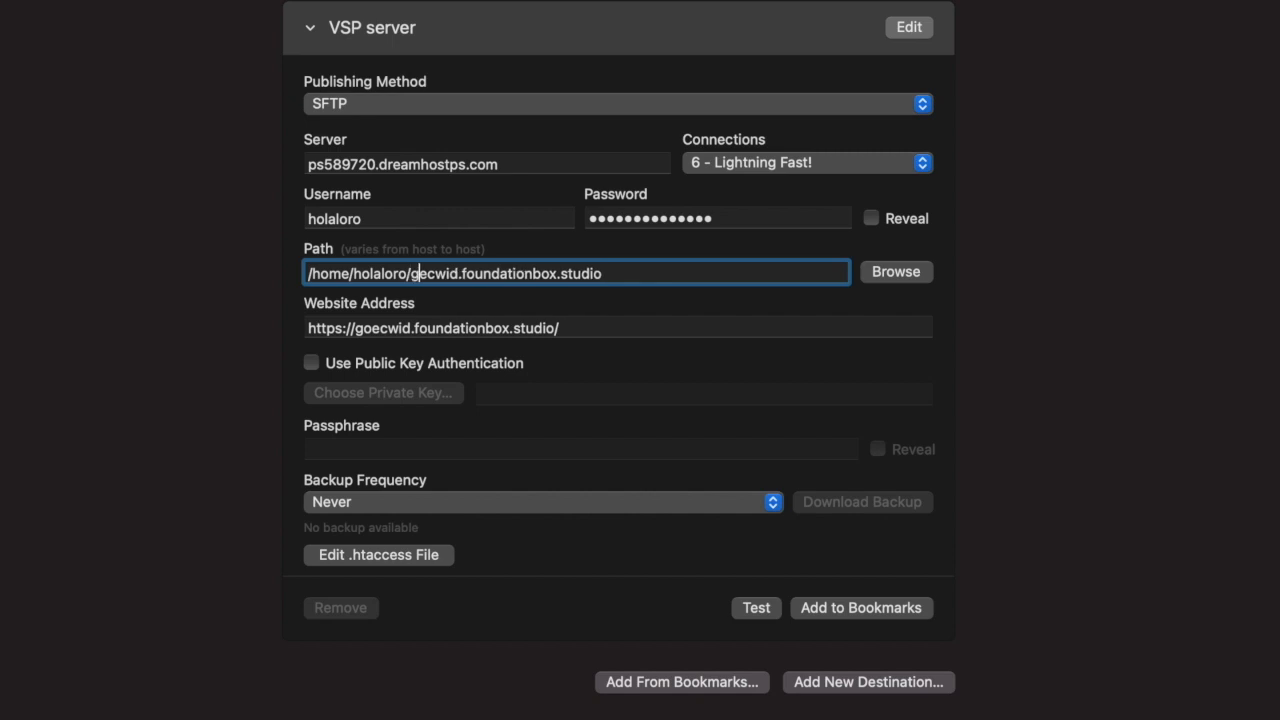
pyautogui.click(633, 275)
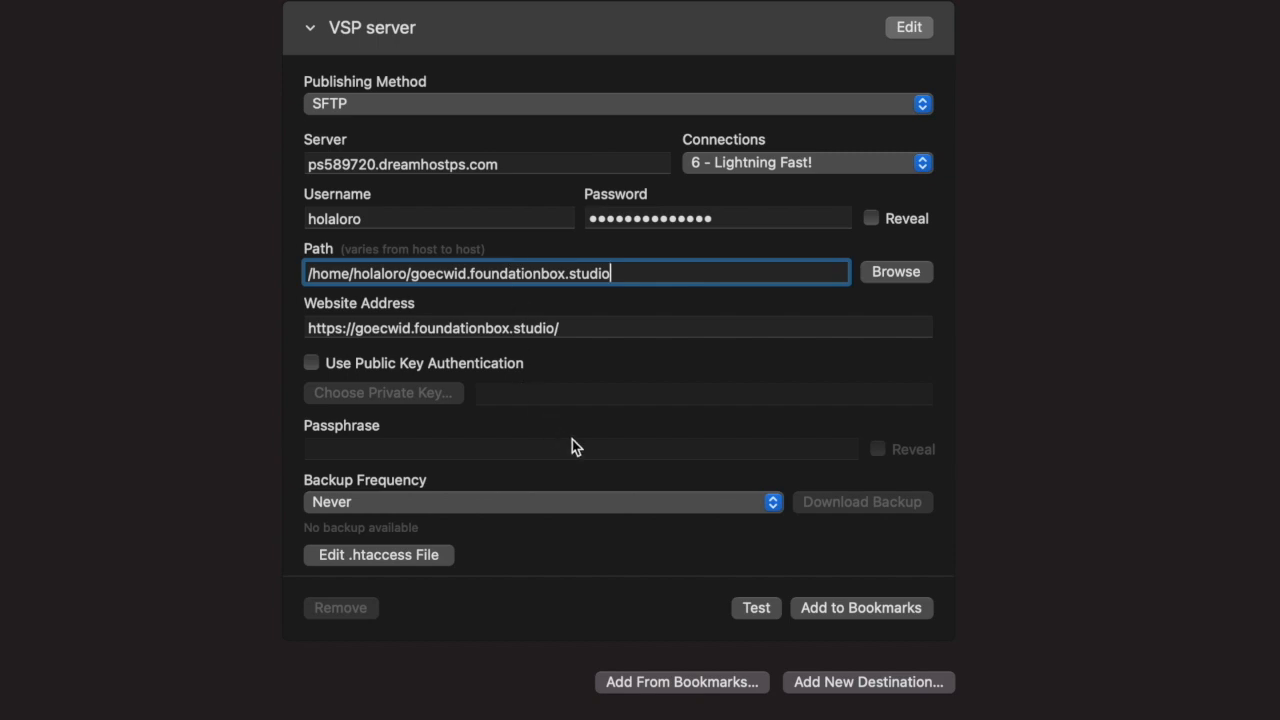
pyautogui.click(694, 330)
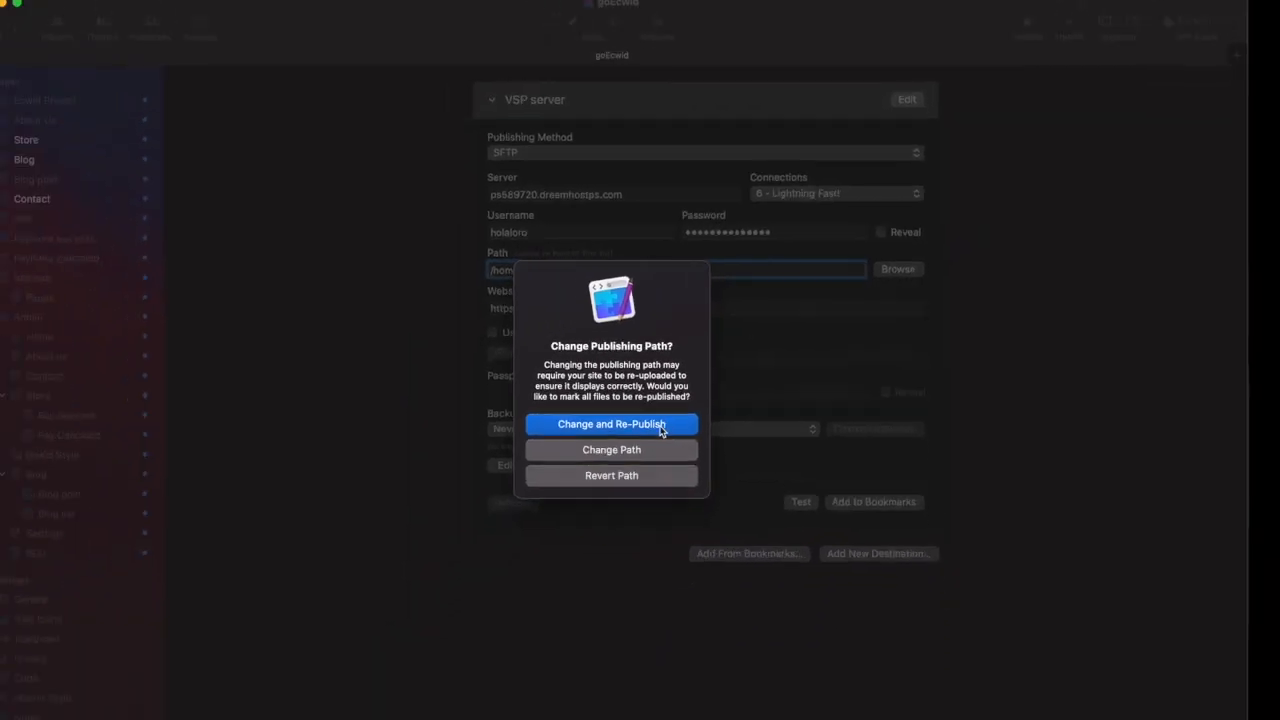
pyautogui.click(630, 425)
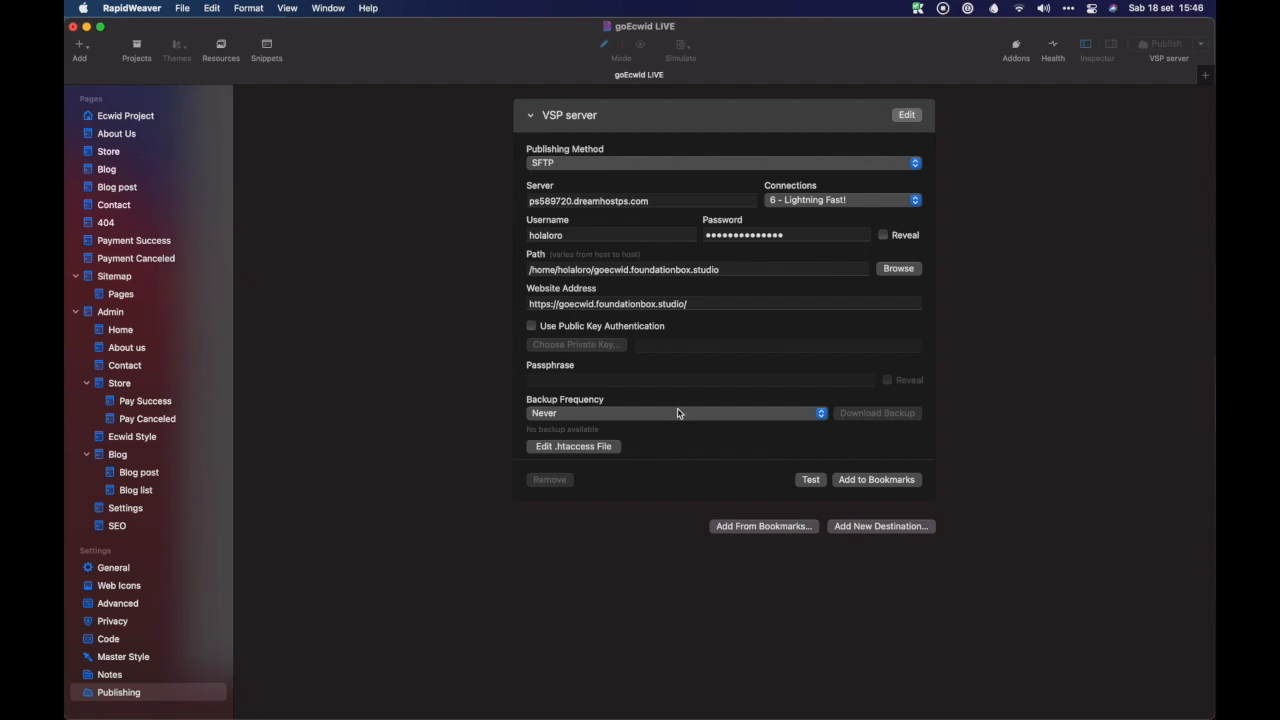
# Switch to Safari and examine the published home page's banner, On Sale products, newsletter form and news sections
pyautogui.moveTo(339, 707)
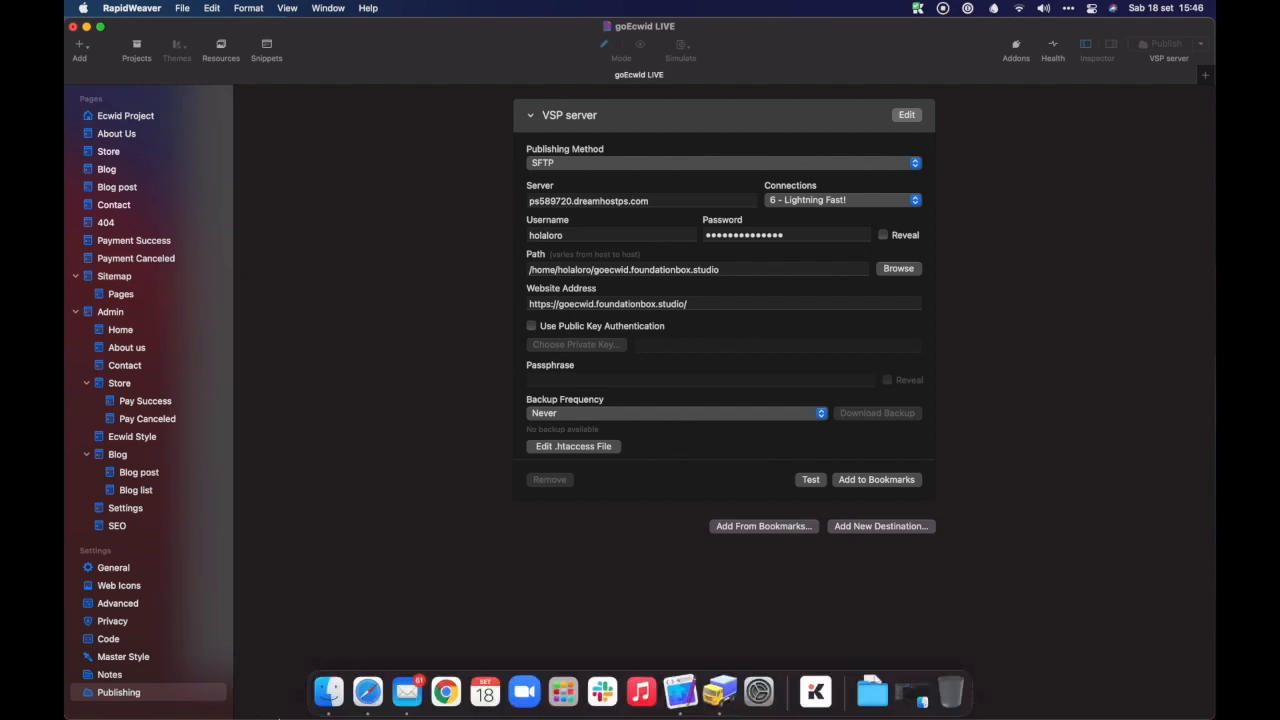
pyautogui.click(369, 693)
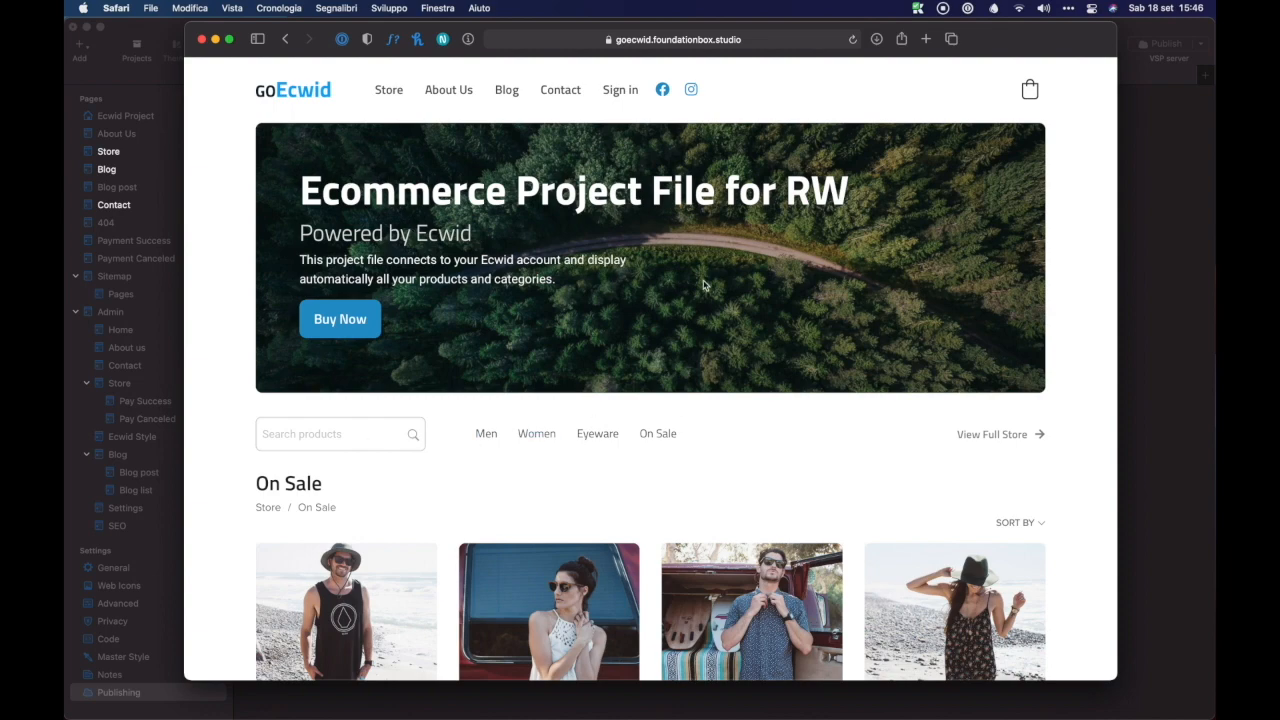
pyautogui.scroll(-4, 831, 300)
pyautogui.scroll(-2, 755, 242)
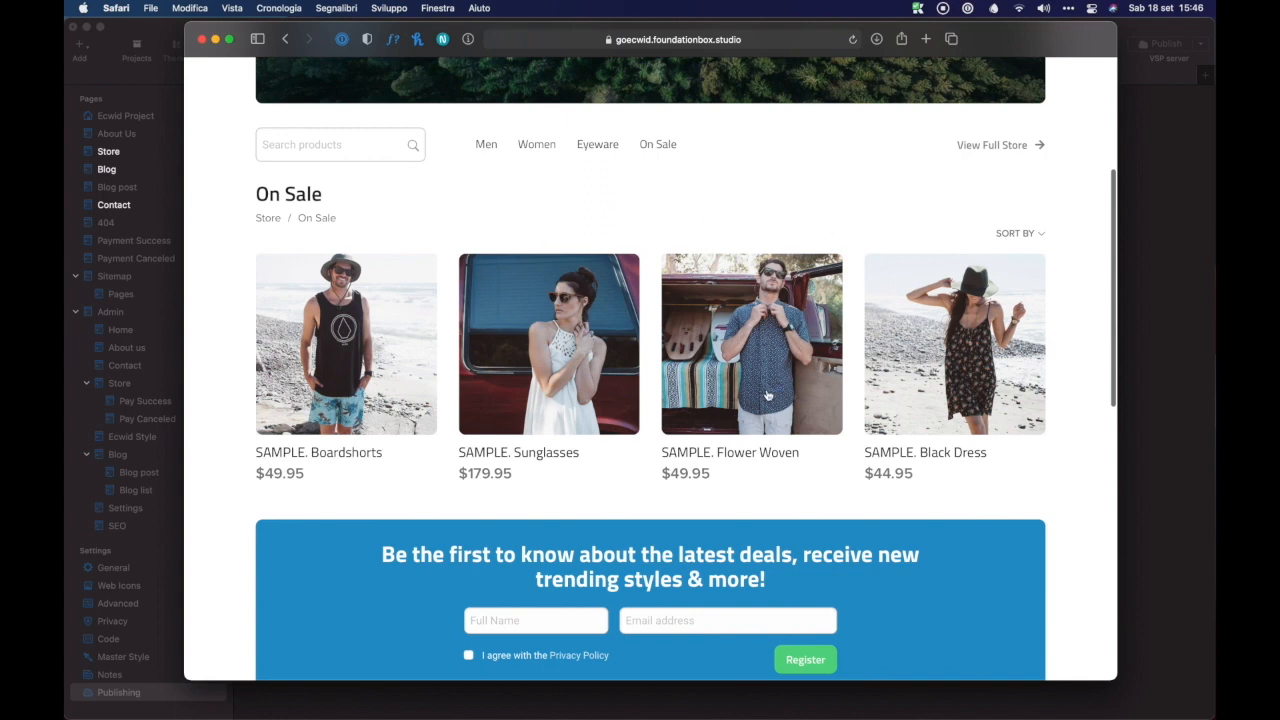
pyautogui.scroll(-2, 767, 395)
pyautogui.scroll(-4, 767, 395)
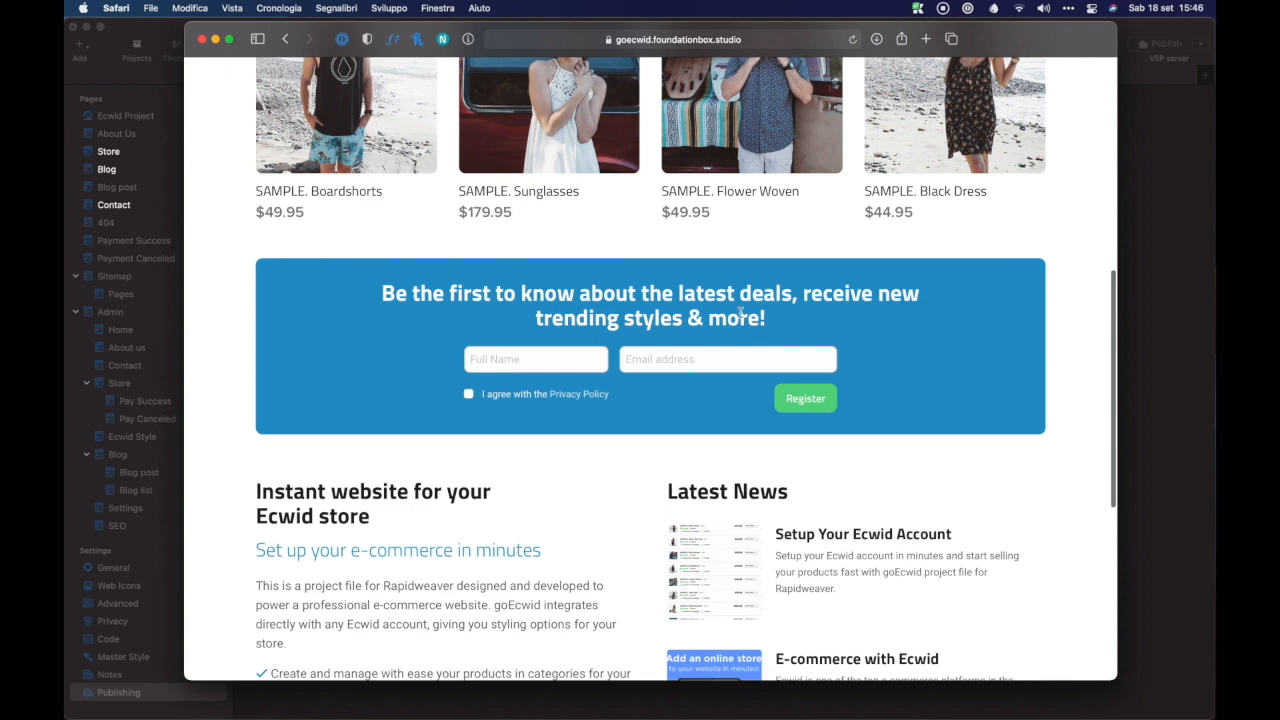
pyautogui.scroll(1, 740, 313)
pyautogui.scroll(-2, 740, 313)
pyautogui.scroll(6, 740, 313)
pyautogui.scroll(6, 740, 313)
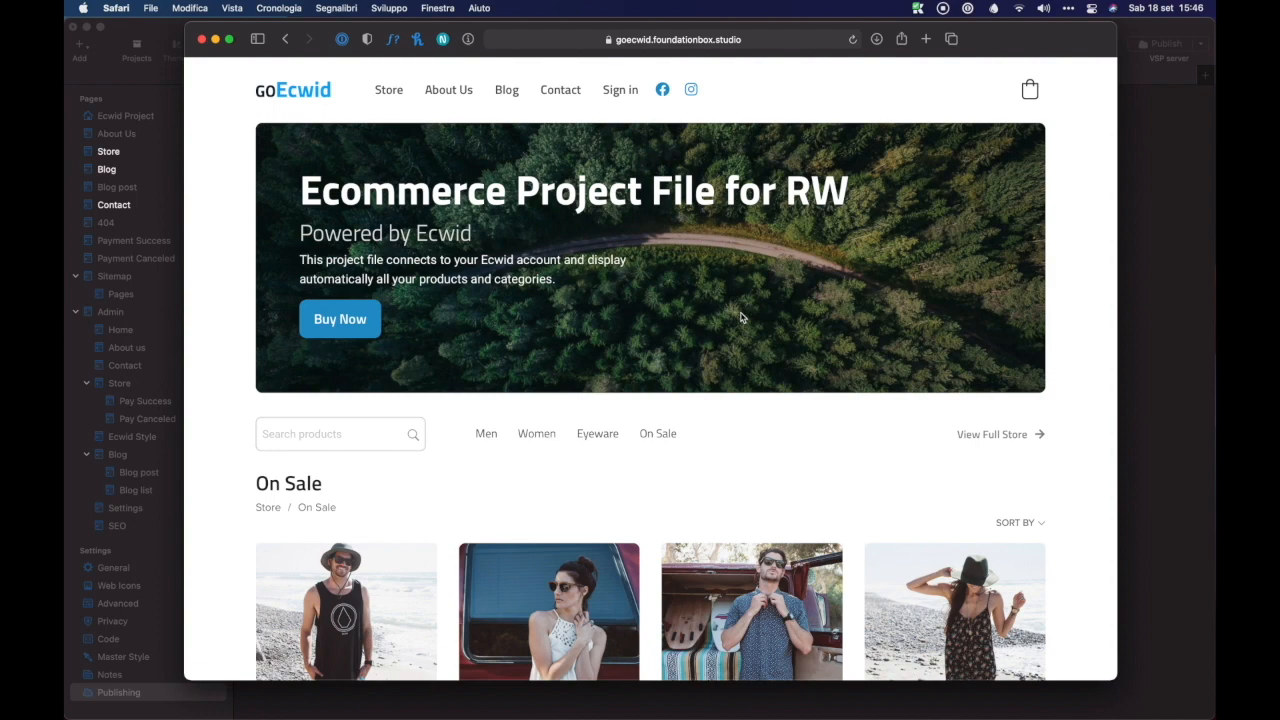
# Open the site's admin area from the footer and review the dashboard's publishing steps and the website name, store and category ID fields
pyautogui.scroll(-15, 540, 505)
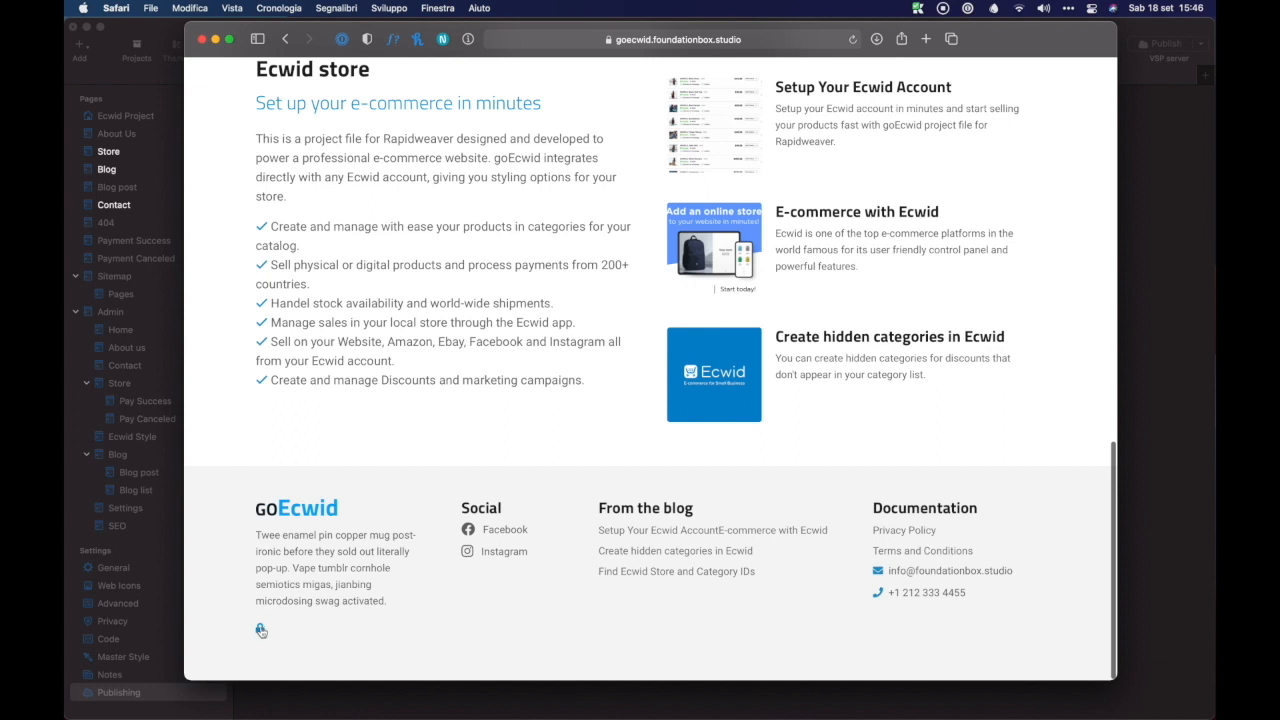
pyautogui.click(260, 630)
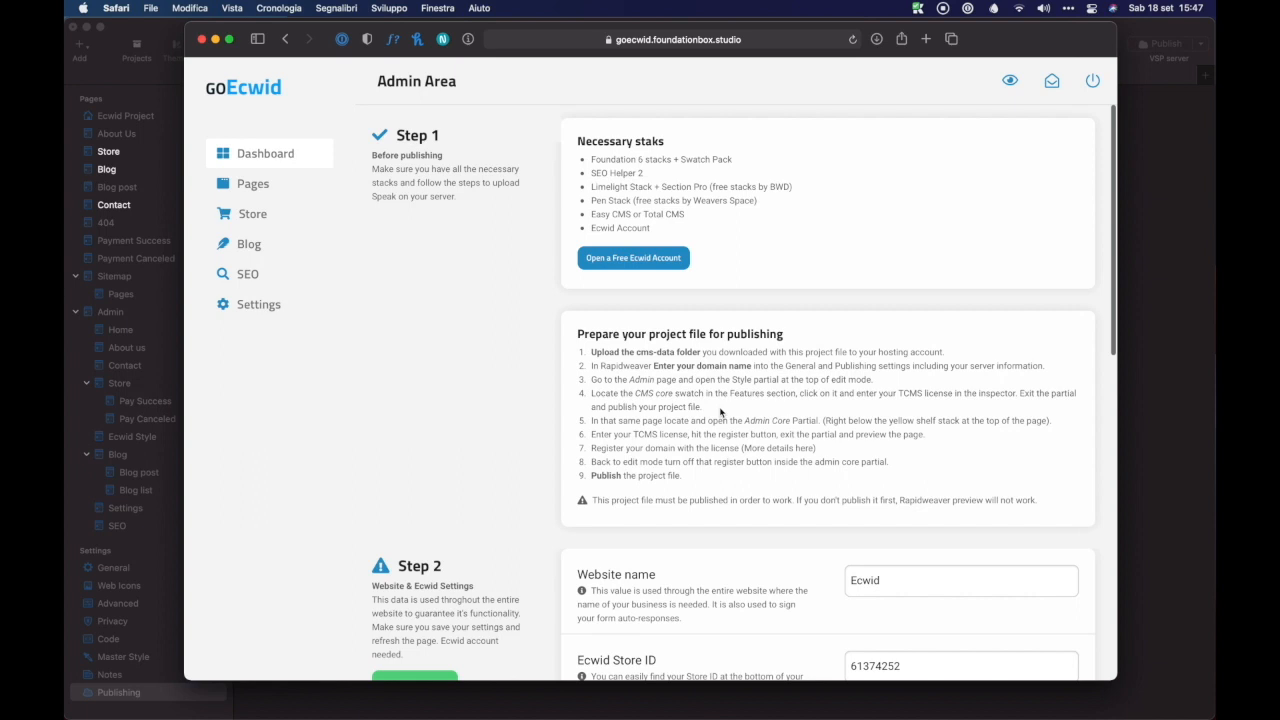
pyautogui.scroll(-3, 514, 181)
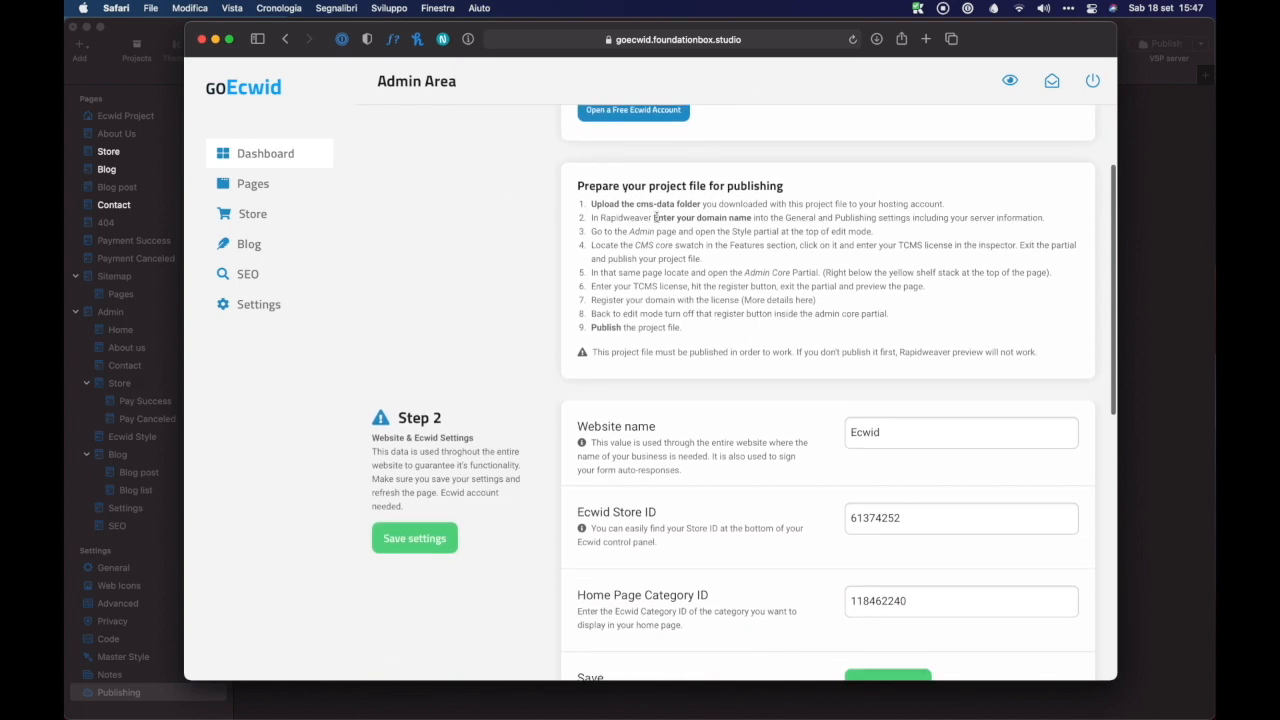
pyautogui.scroll(3, 562, 204)
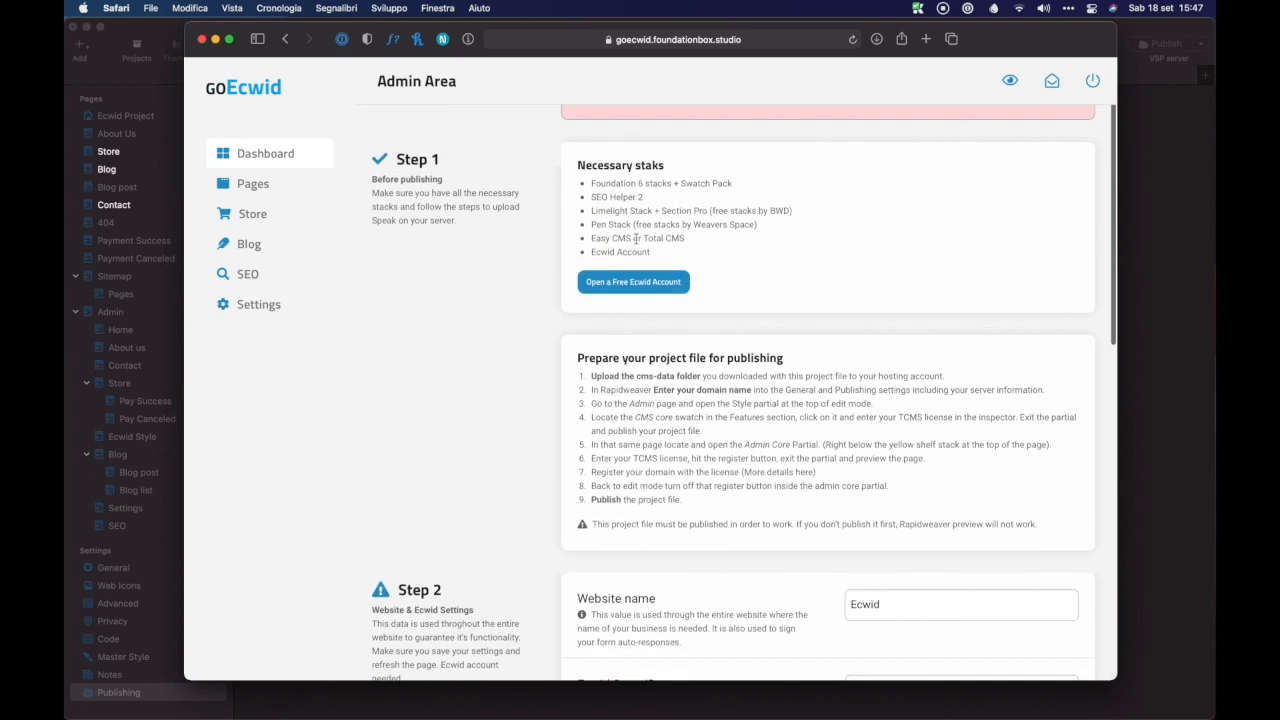
pyautogui.scroll(-7, 661, 396)
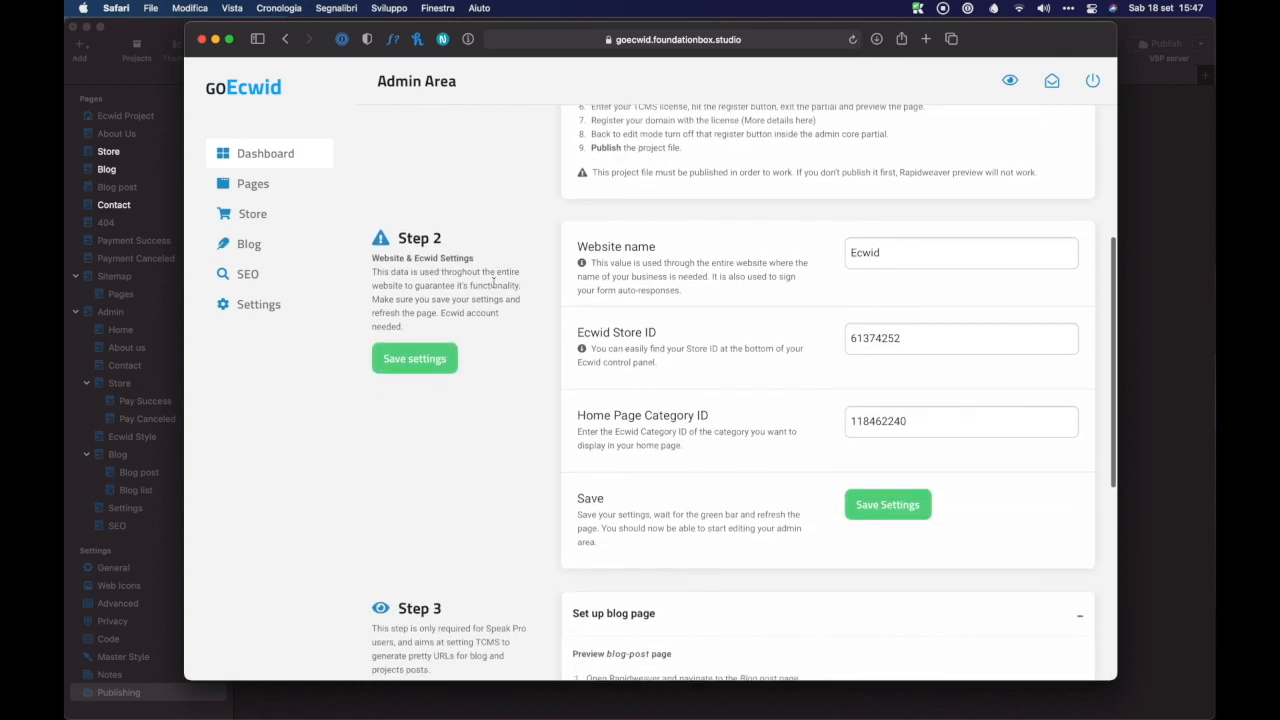
pyautogui.click(900, 251)
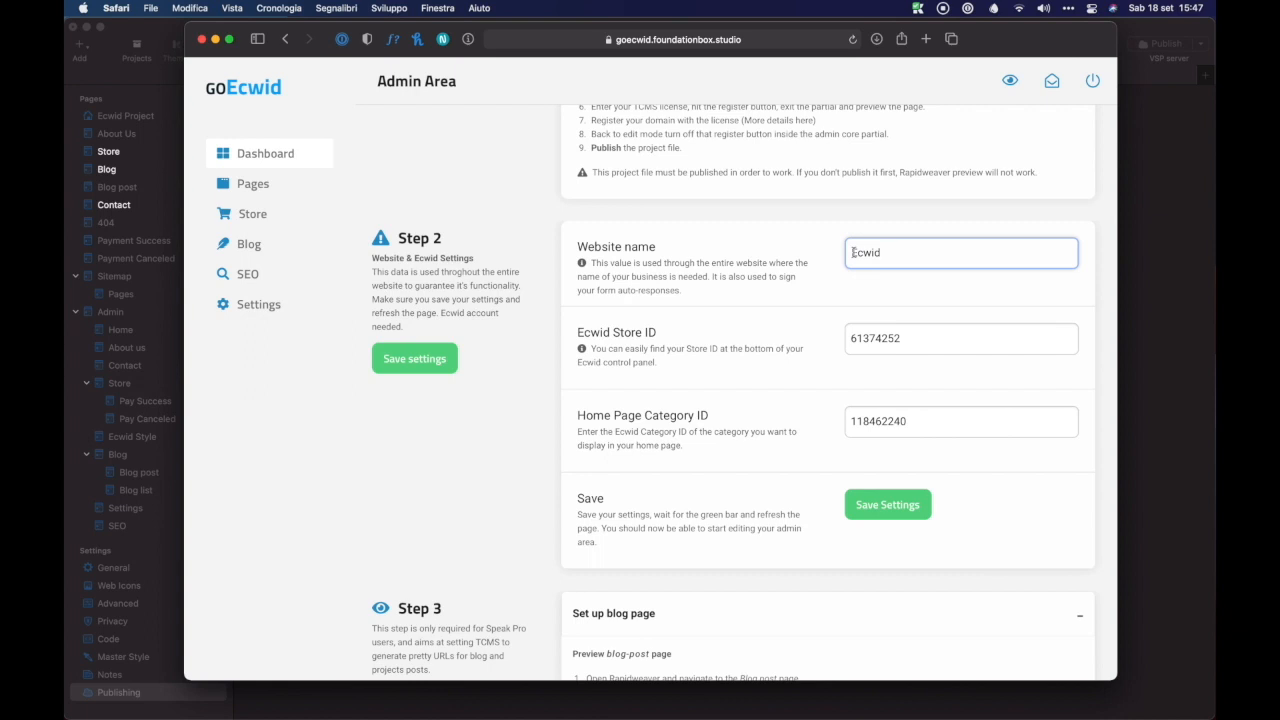
pyautogui.click(873, 341)
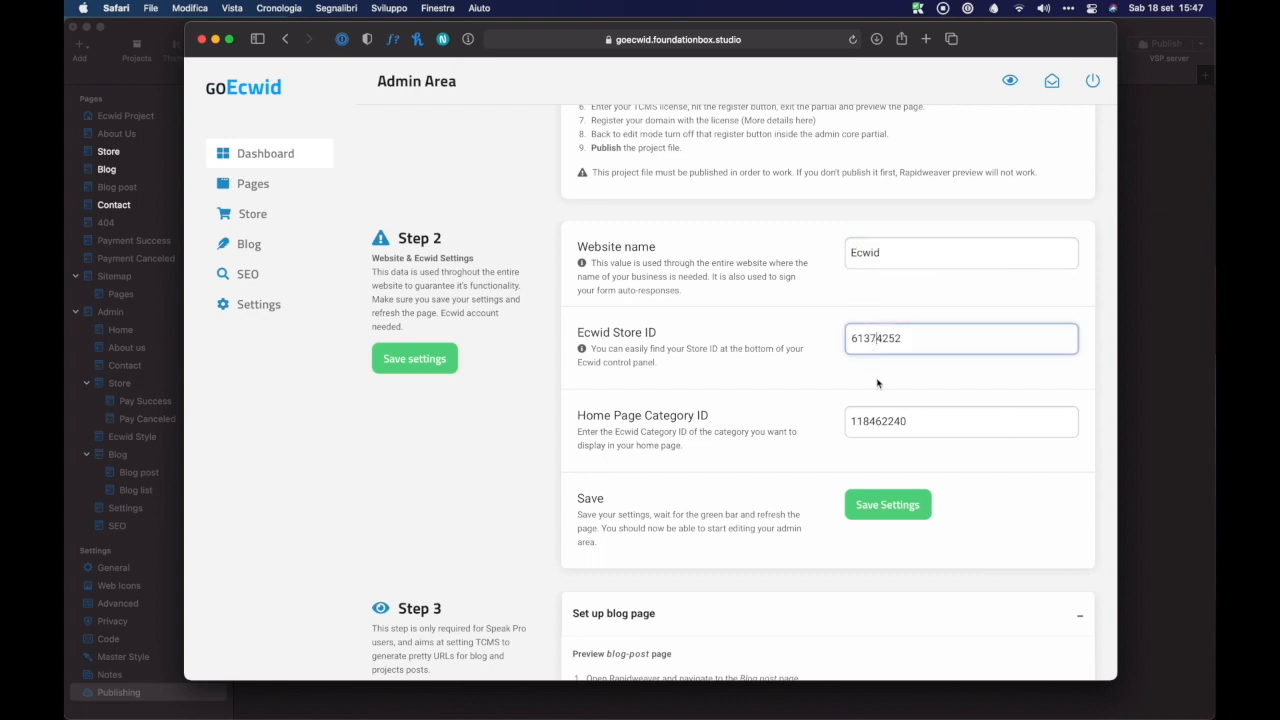
pyautogui.click(878, 430)
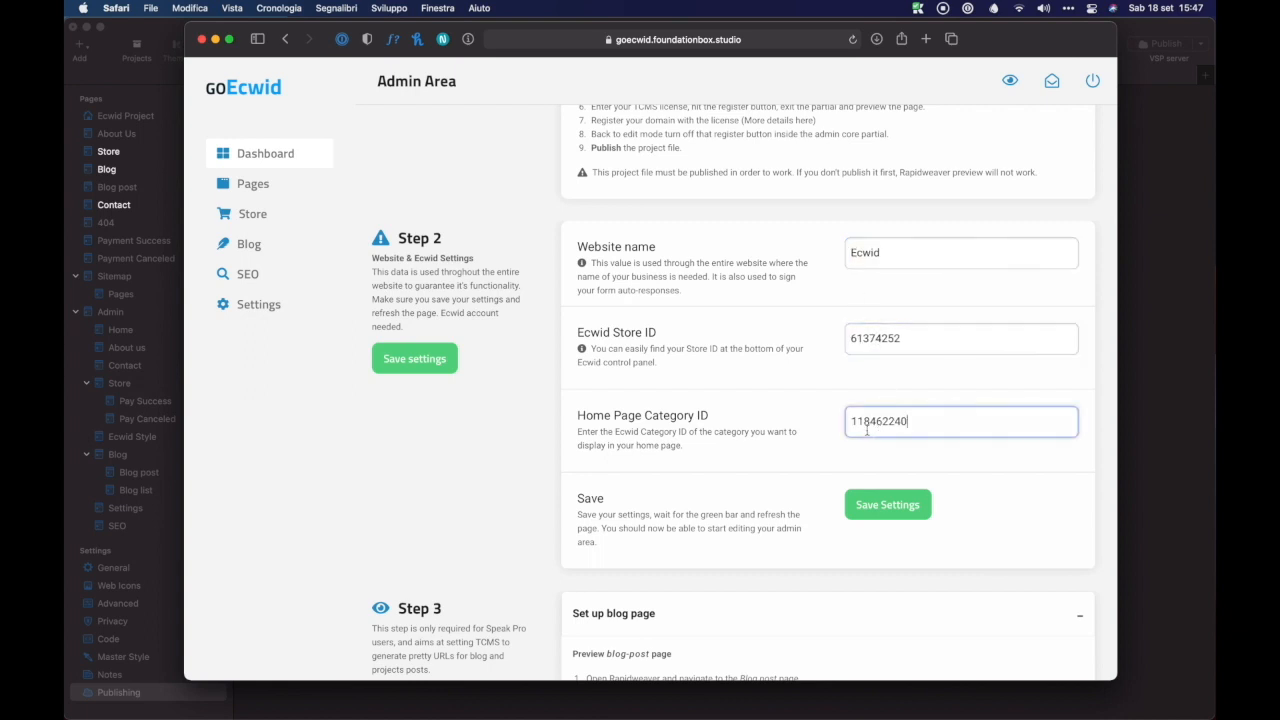
pyautogui.scroll(-3, 760, 431)
pyautogui.scroll(7, 718, 487)
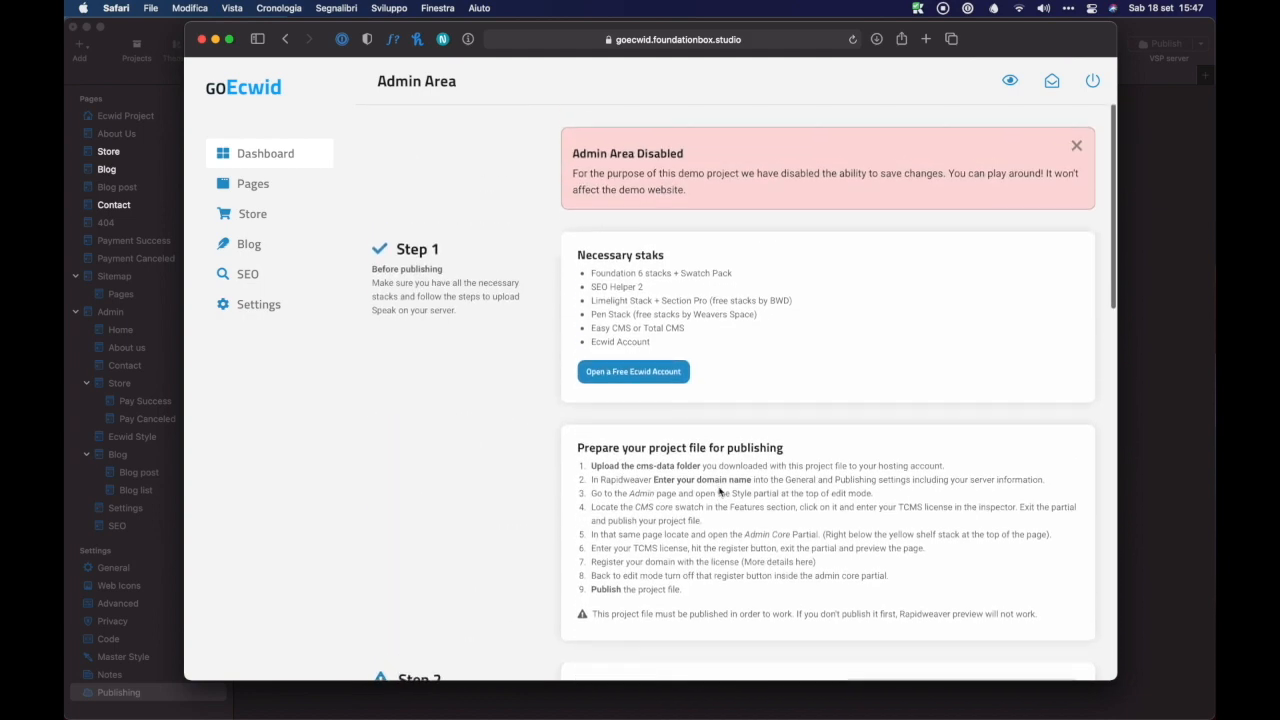
# Switch to RapidWeaver, inspect the CMS Core license field in the Ecwid Project page's Site Style partial, and return to the page
pyautogui.click(175, 23)
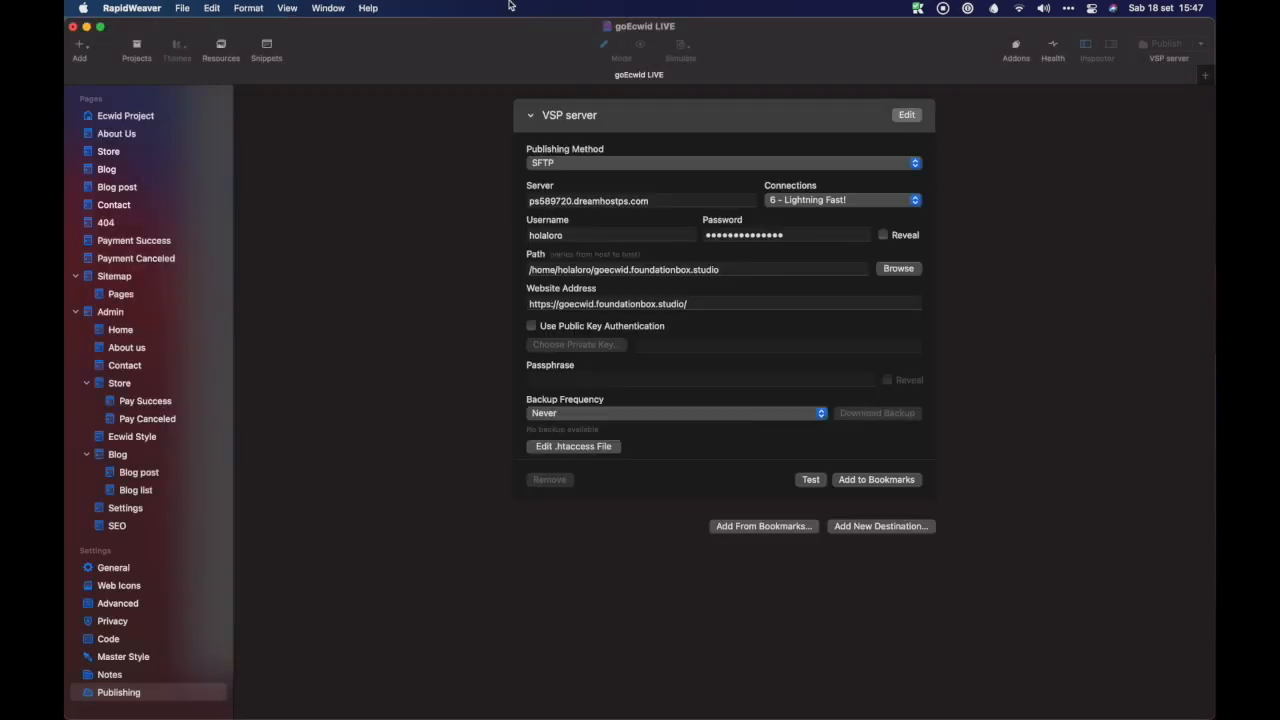
pyautogui.click(161, 118)
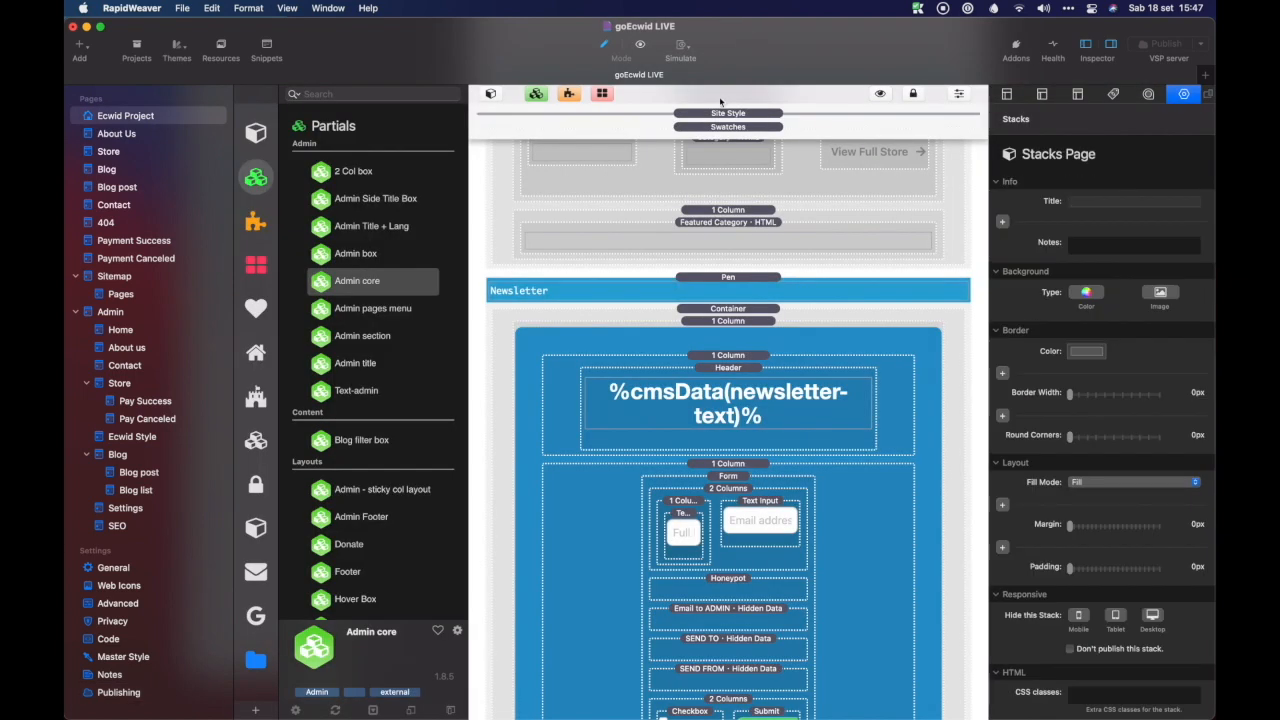
pyautogui.click(702, 115)
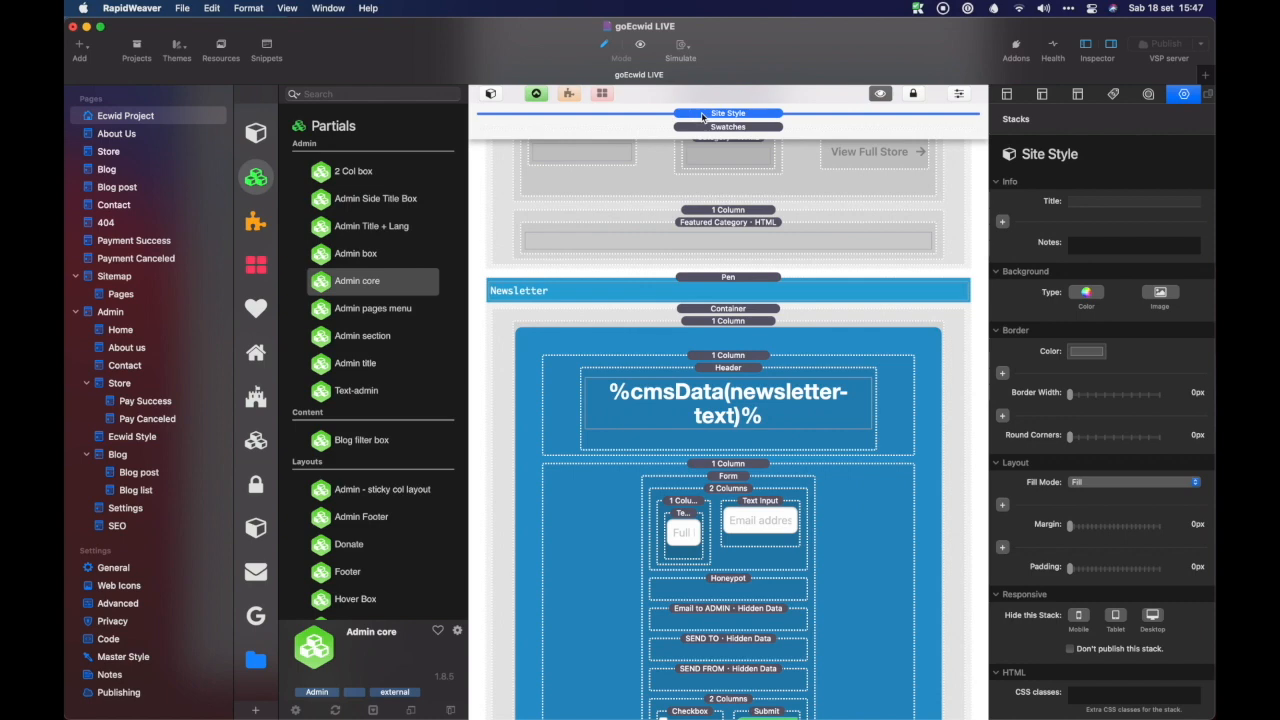
pyautogui.doubleClick(702, 115)
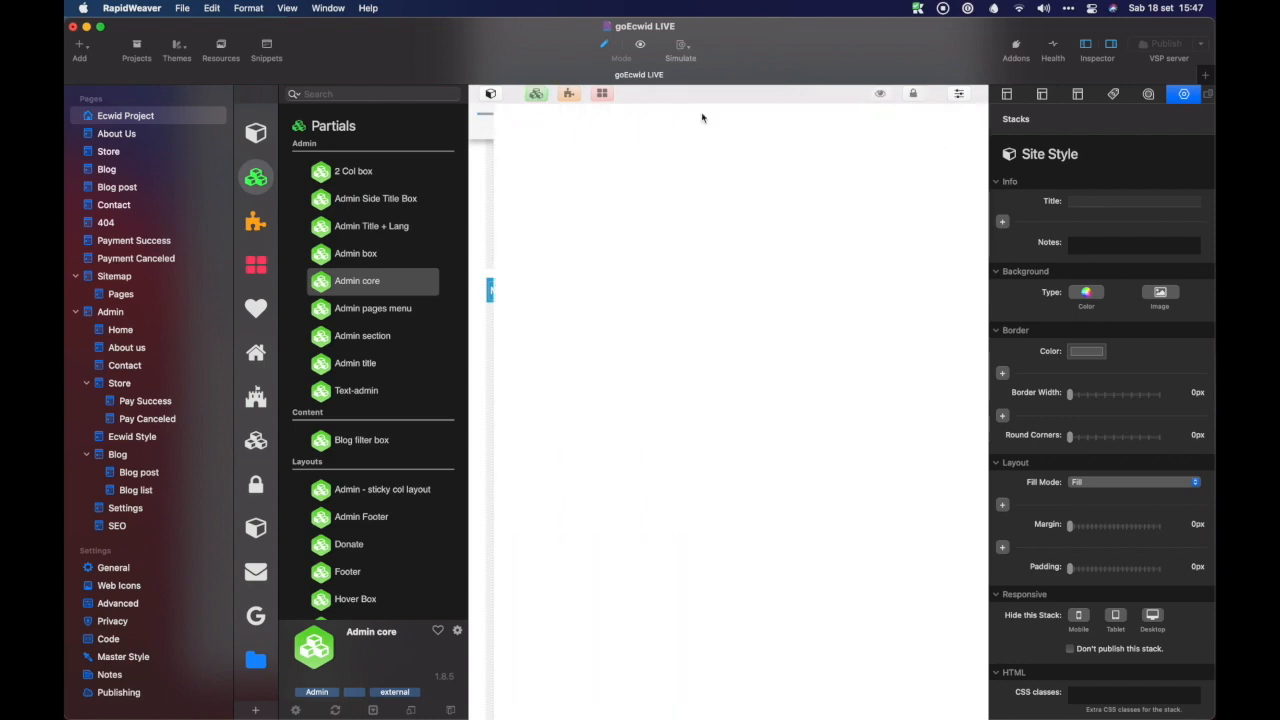
pyautogui.click(710, 418)
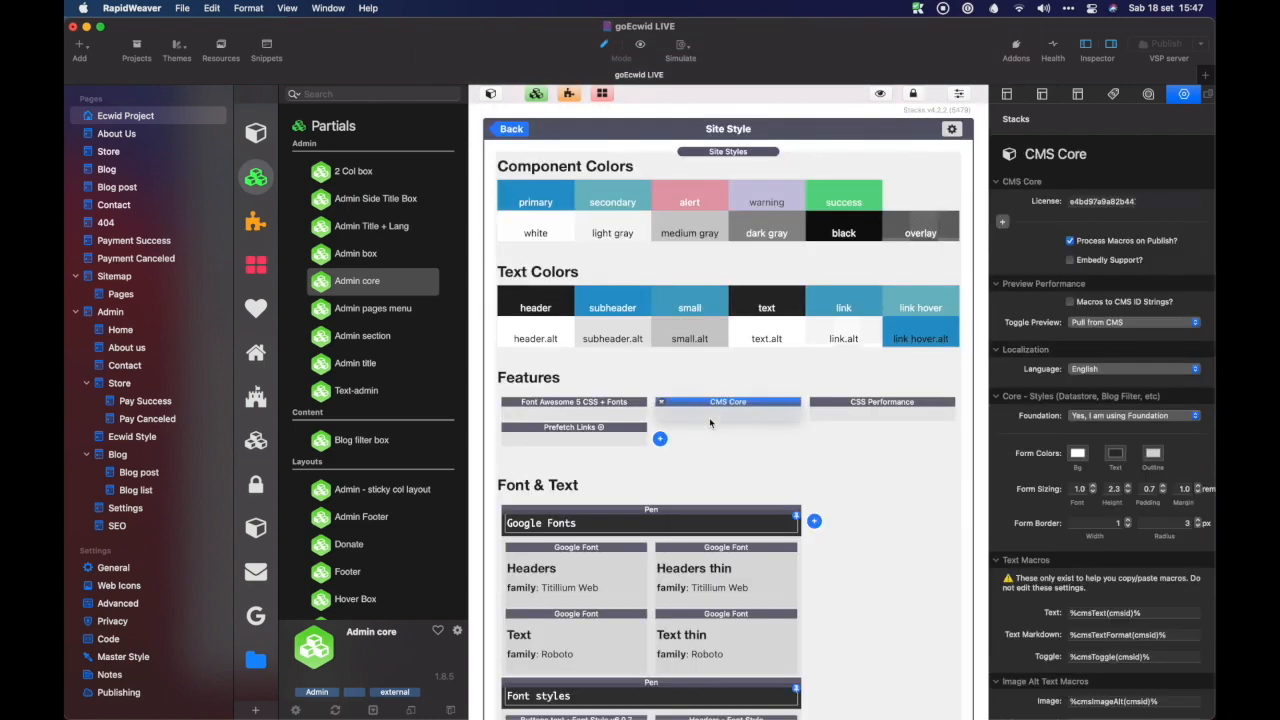
pyautogui.click(1100, 200)
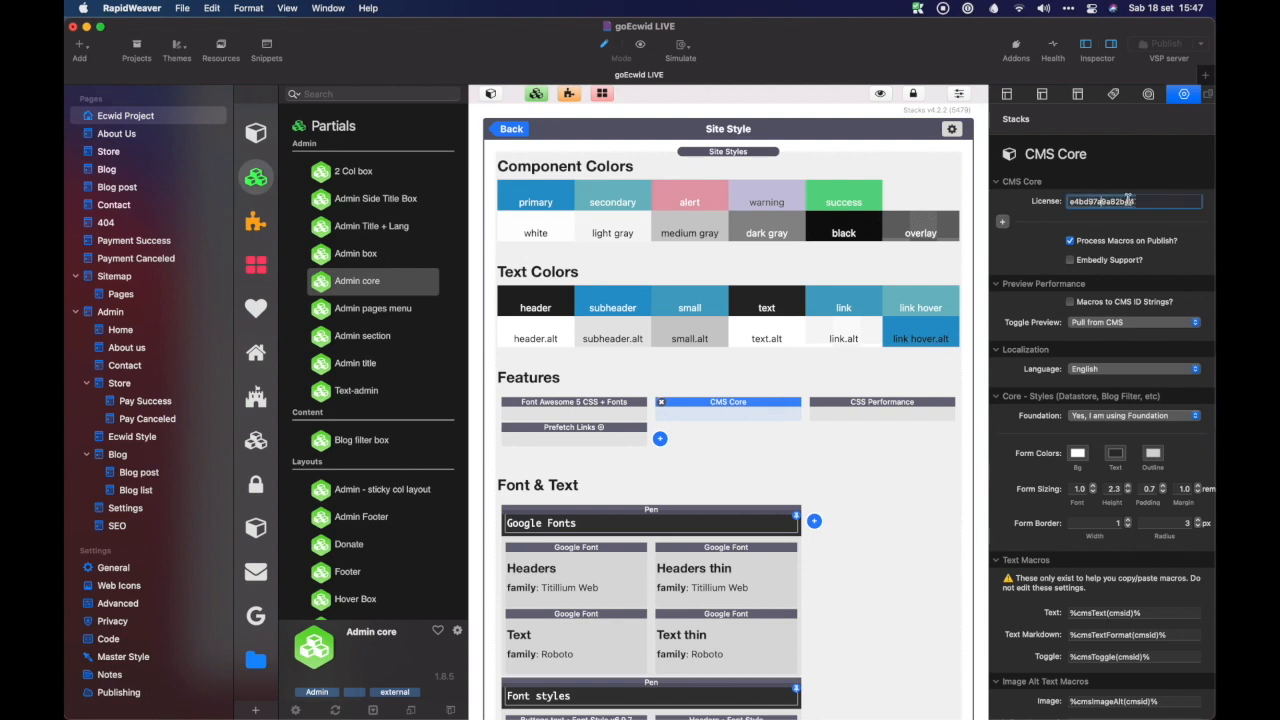
pyautogui.click(512, 129)
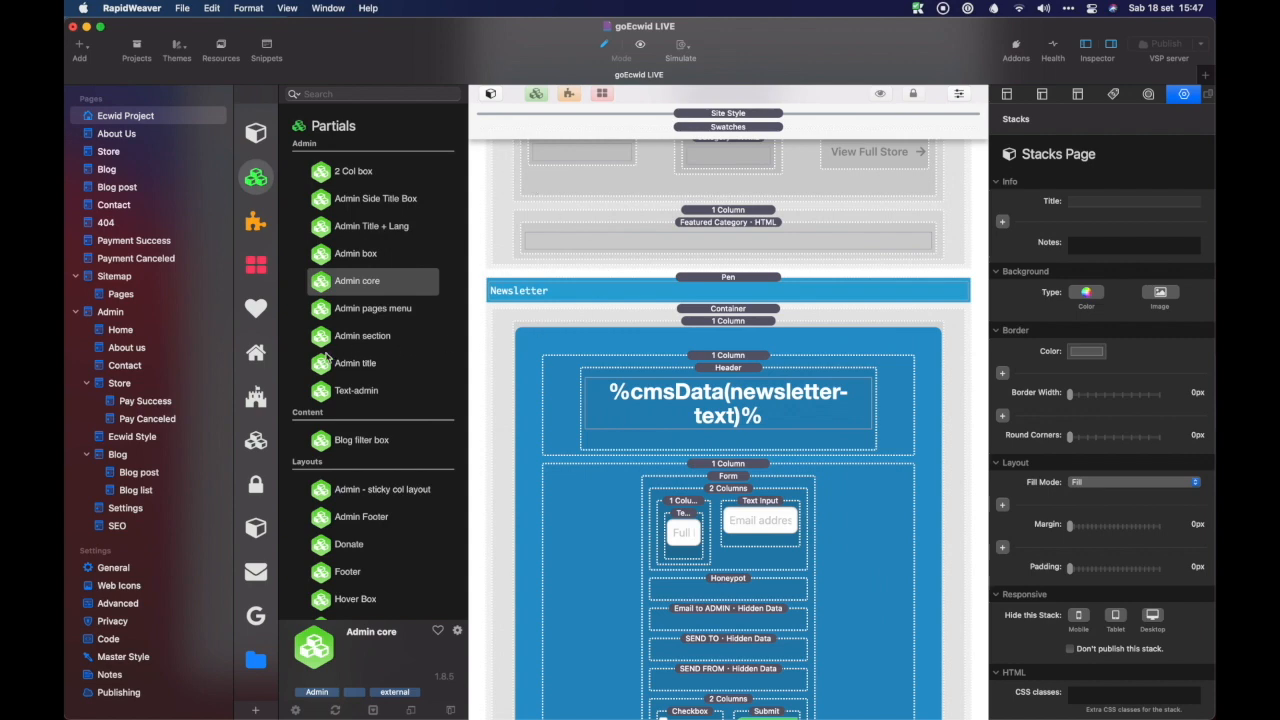
# Open the Admin core partial on the Admin page, inspect its Total CMS license field, and return to the page
pyautogui.click(410, 283)
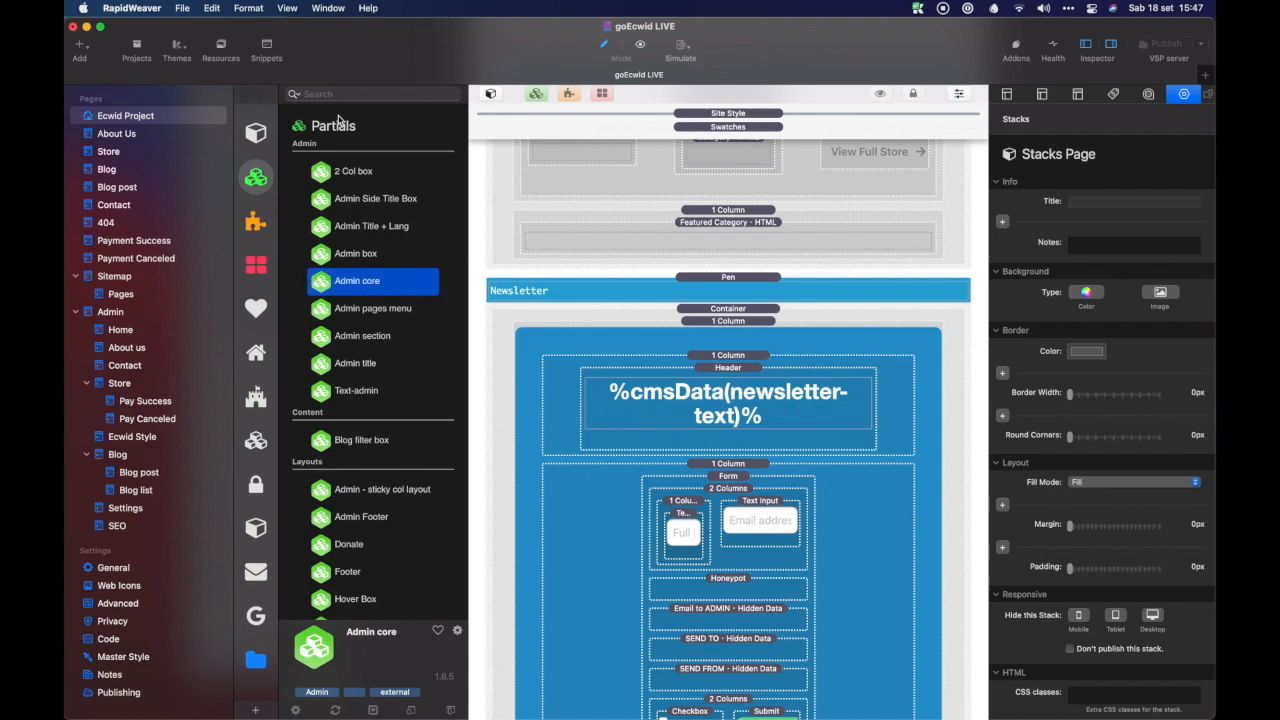
pyautogui.click(254, 176)
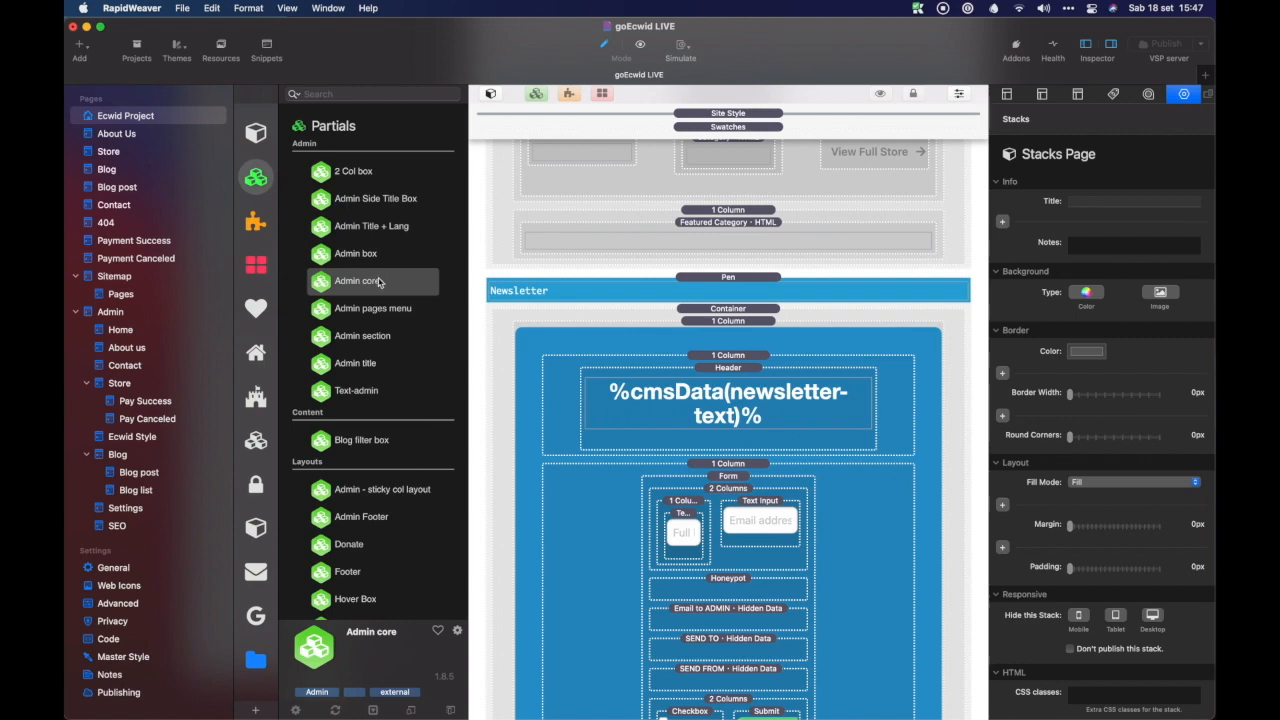
pyautogui.click(110, 312)
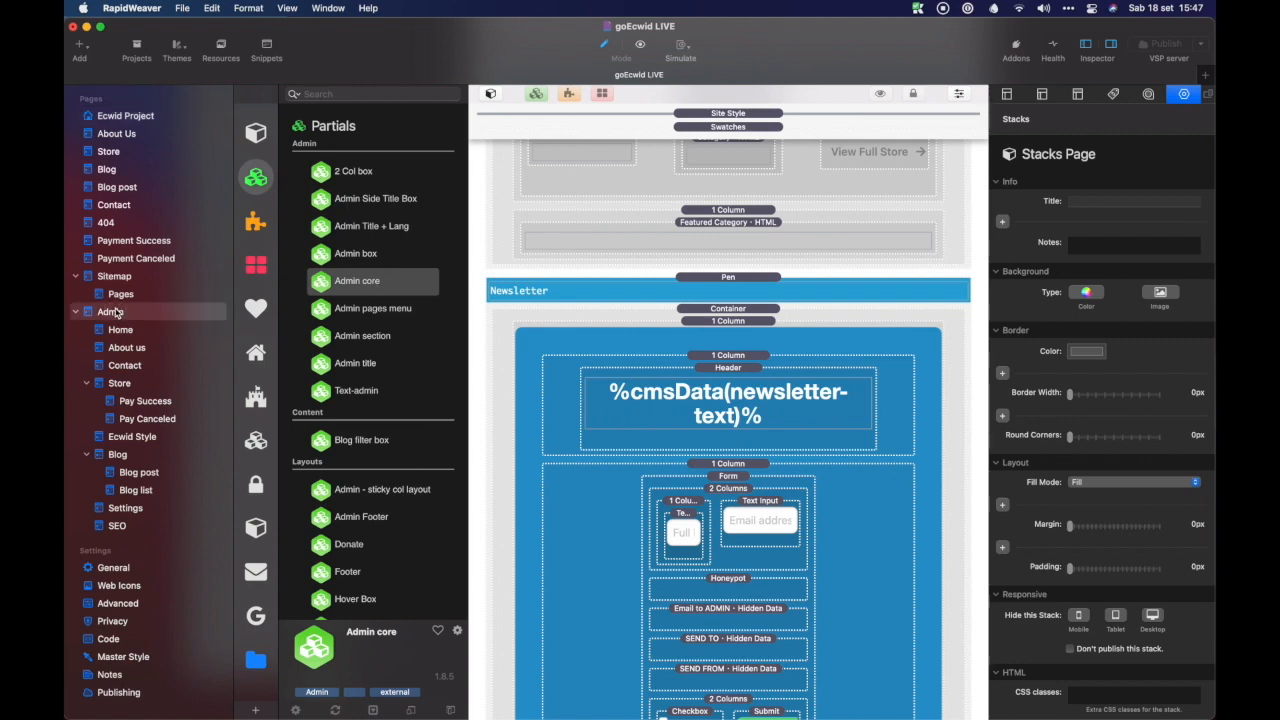
pyautogui.click(740, 236)
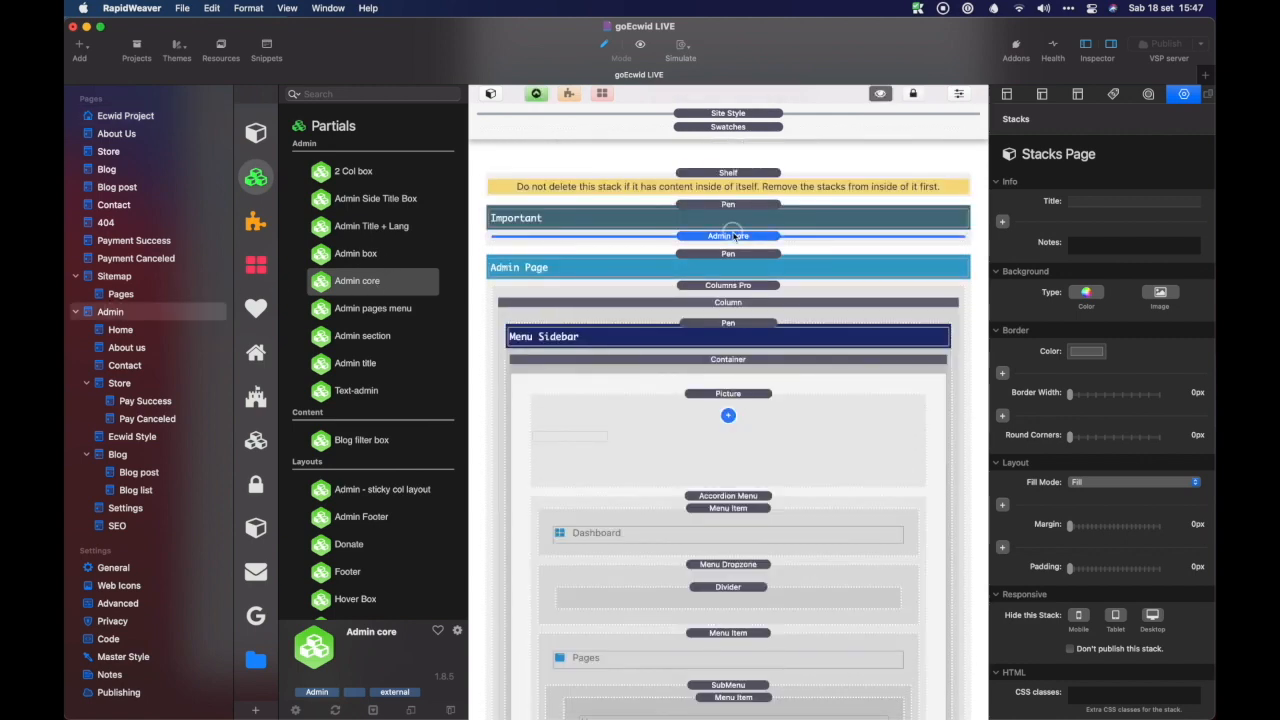
pyautogui.doubleClick(759, 240)
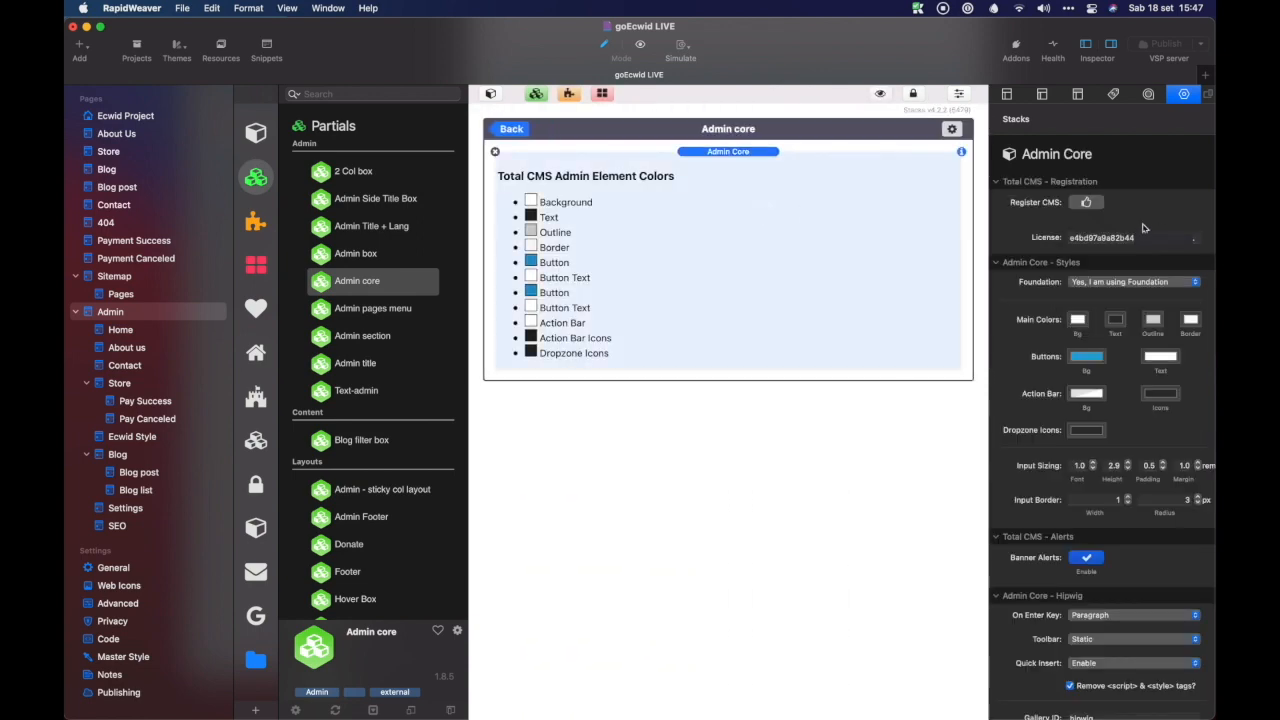
pyautogui.click(1123, 237)
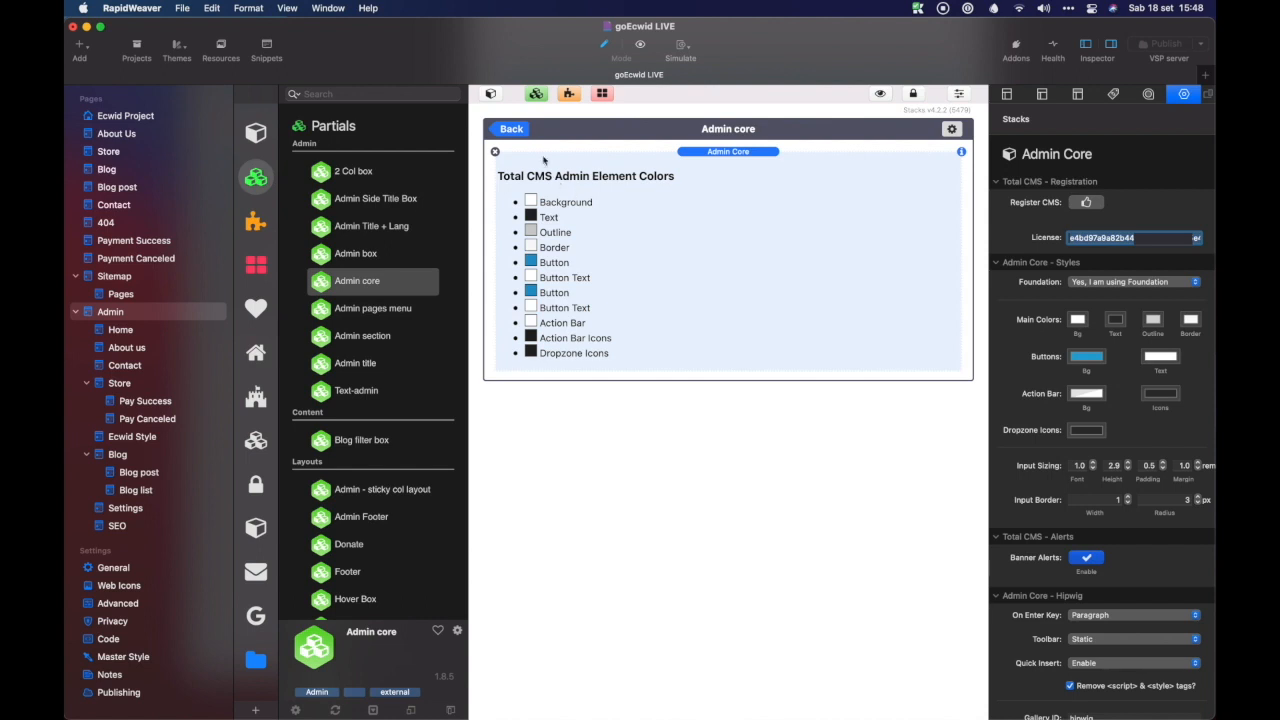
pyautogui.click(508, 130)
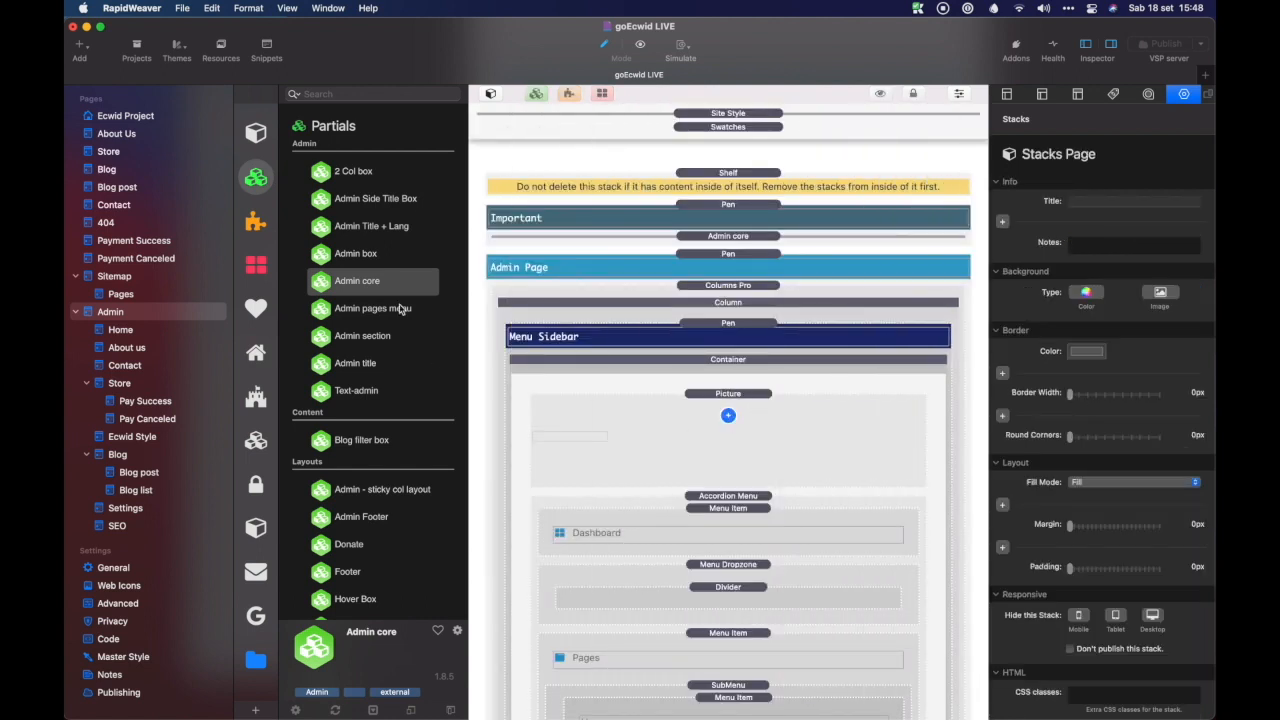
# On the Blog post page, switch the Blog Post stack's post URL option to Default and back to Pretty
pyautogui.click(135, 188)
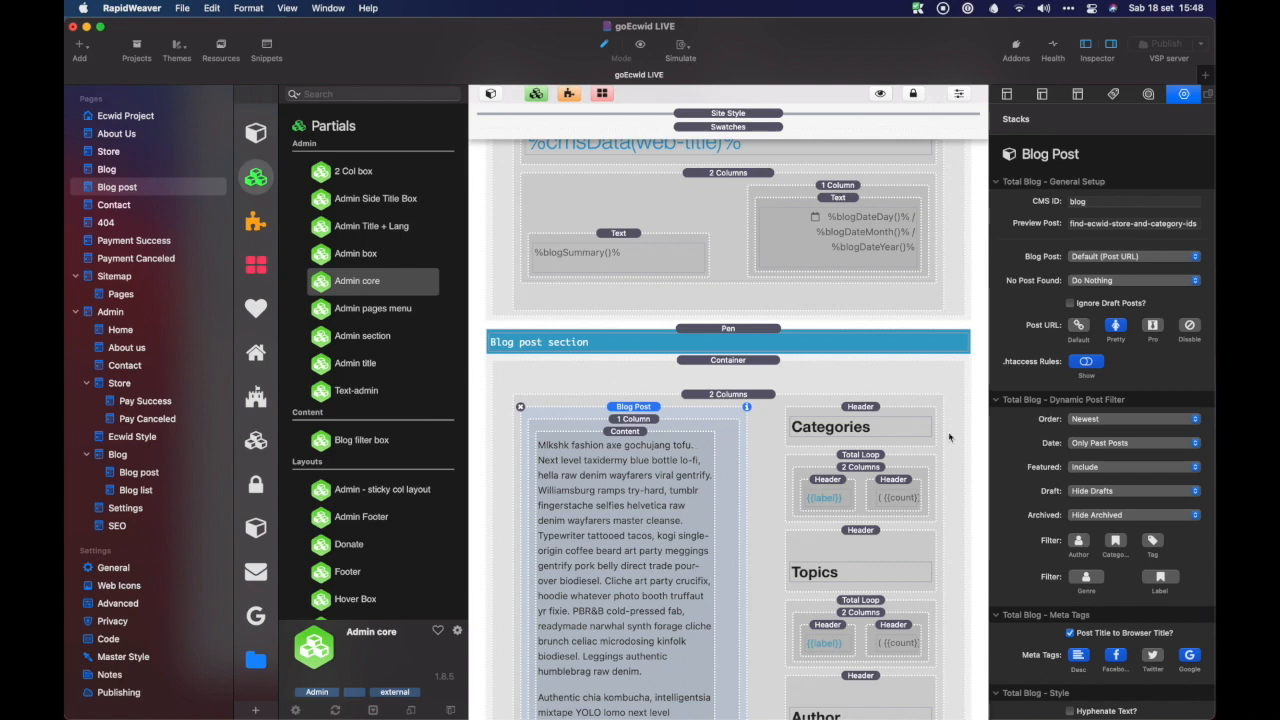
pyautogui.click(1077, 327)
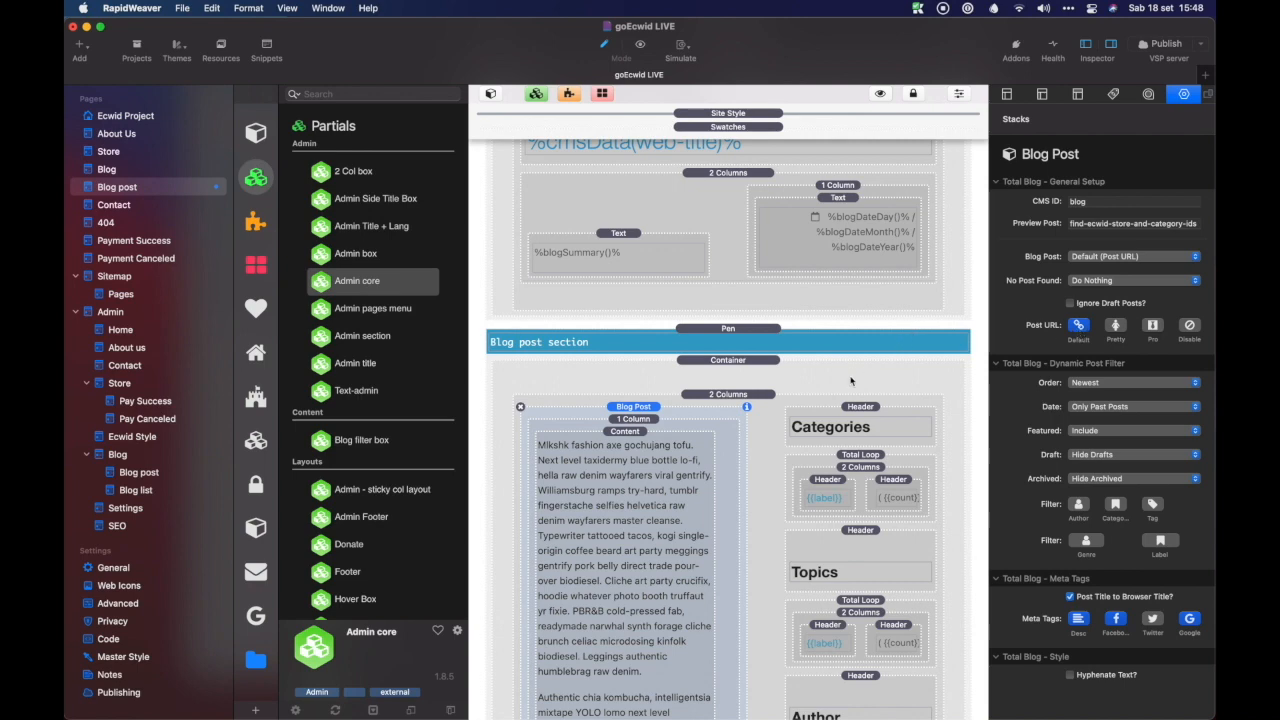
pyautogui.scroll(10, 849, 373)
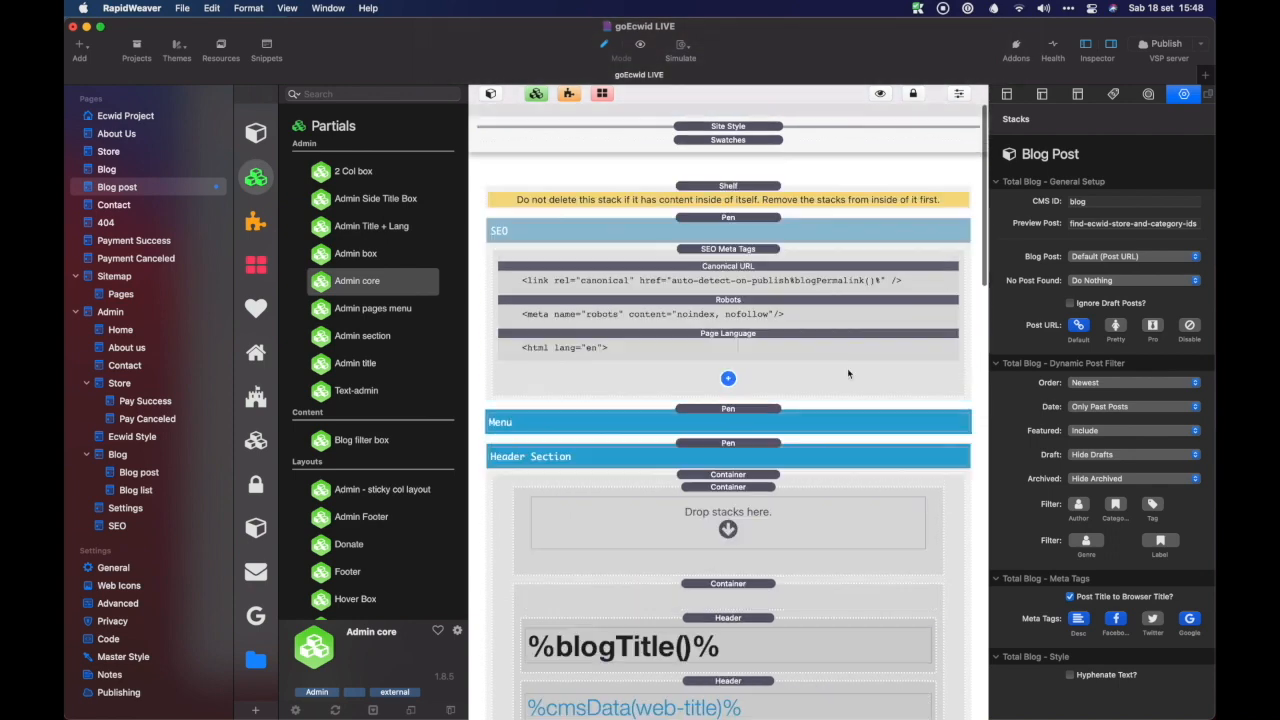
pyautogui.scroll(-6, 800, 308)
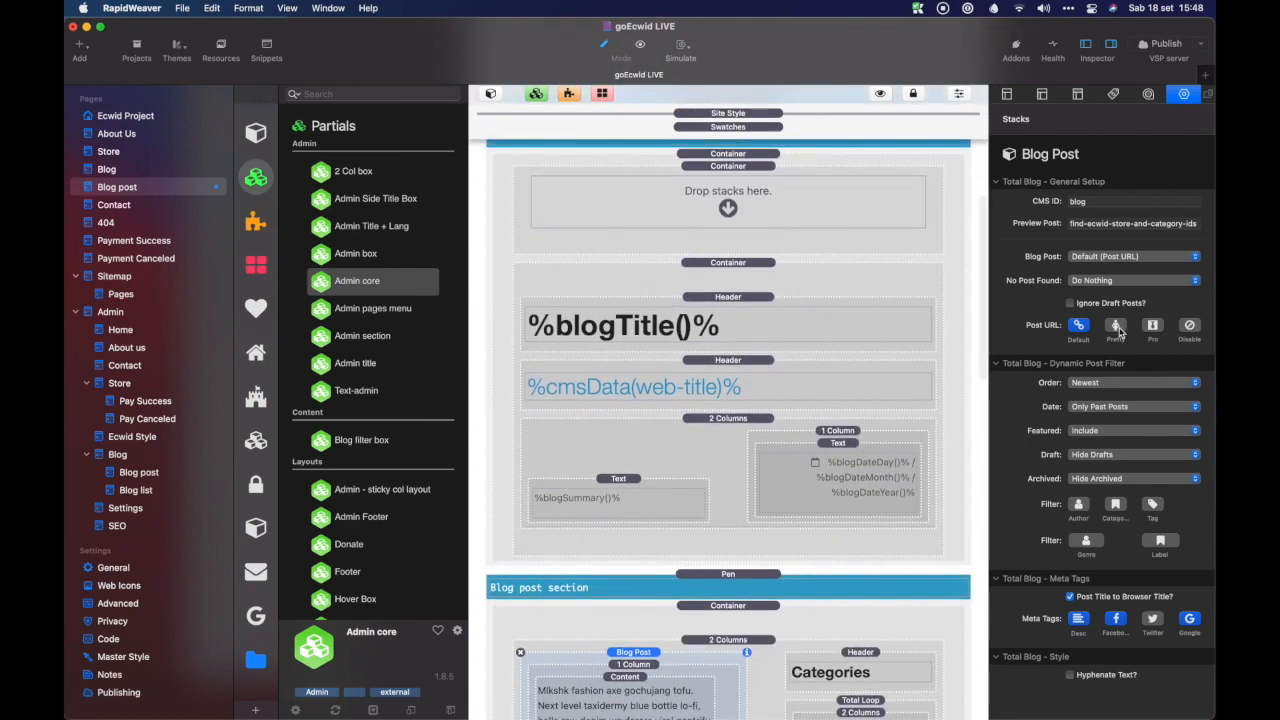
pyautogui.scroll(-4, 780, 568)
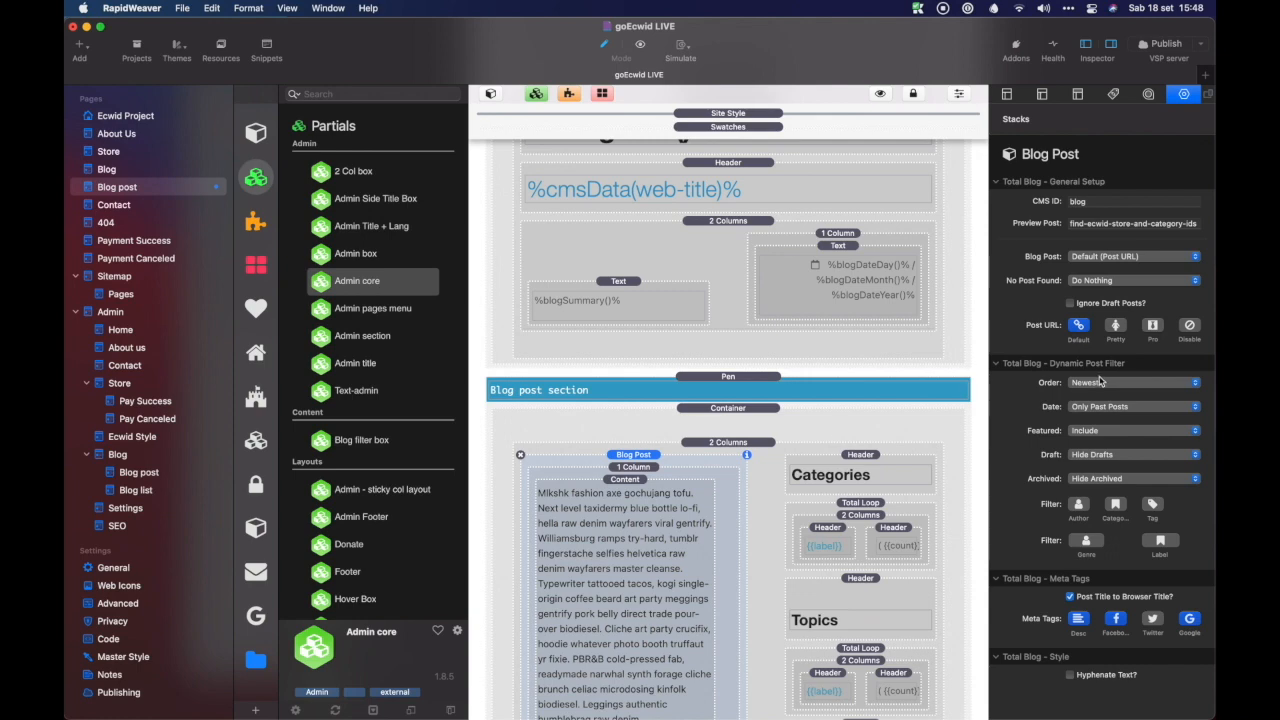
pyautogui.click(1117, 327)
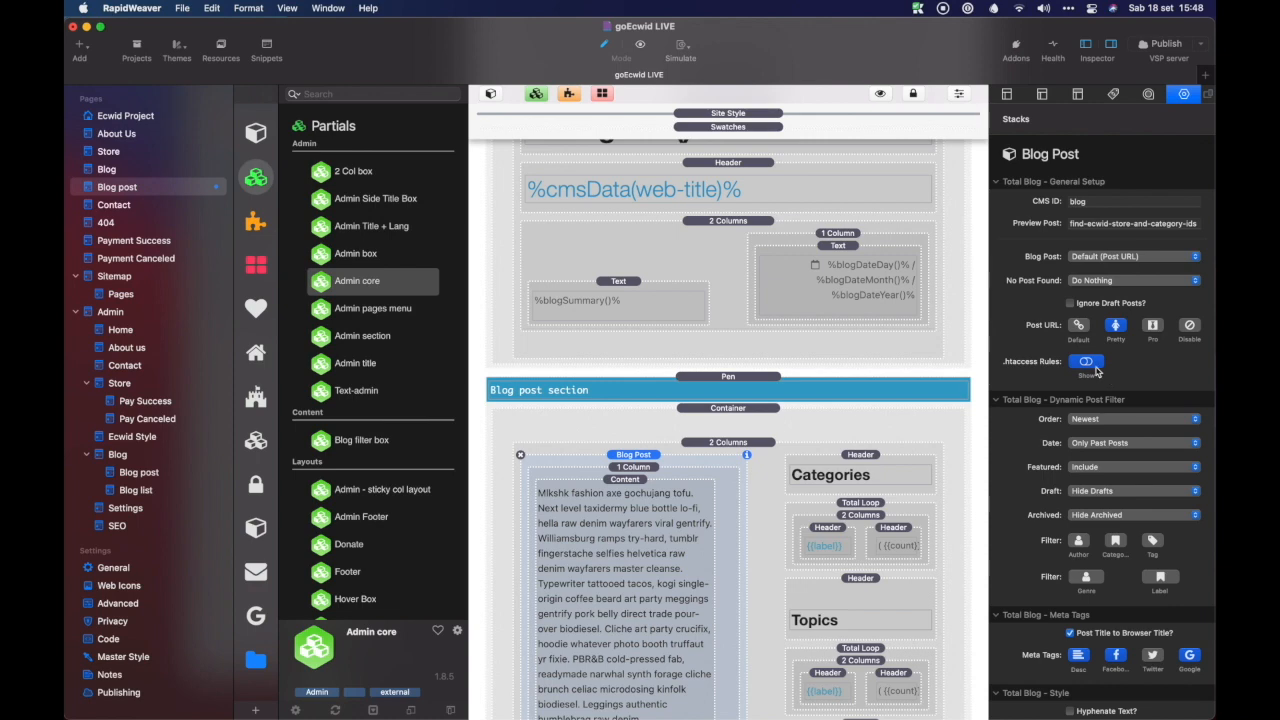
# Preview the Blog post page, copy the pretty URL rules from the .htaccess Rules window, and turn off showing the rules in edit mode
pyautogui.click(641, 45)
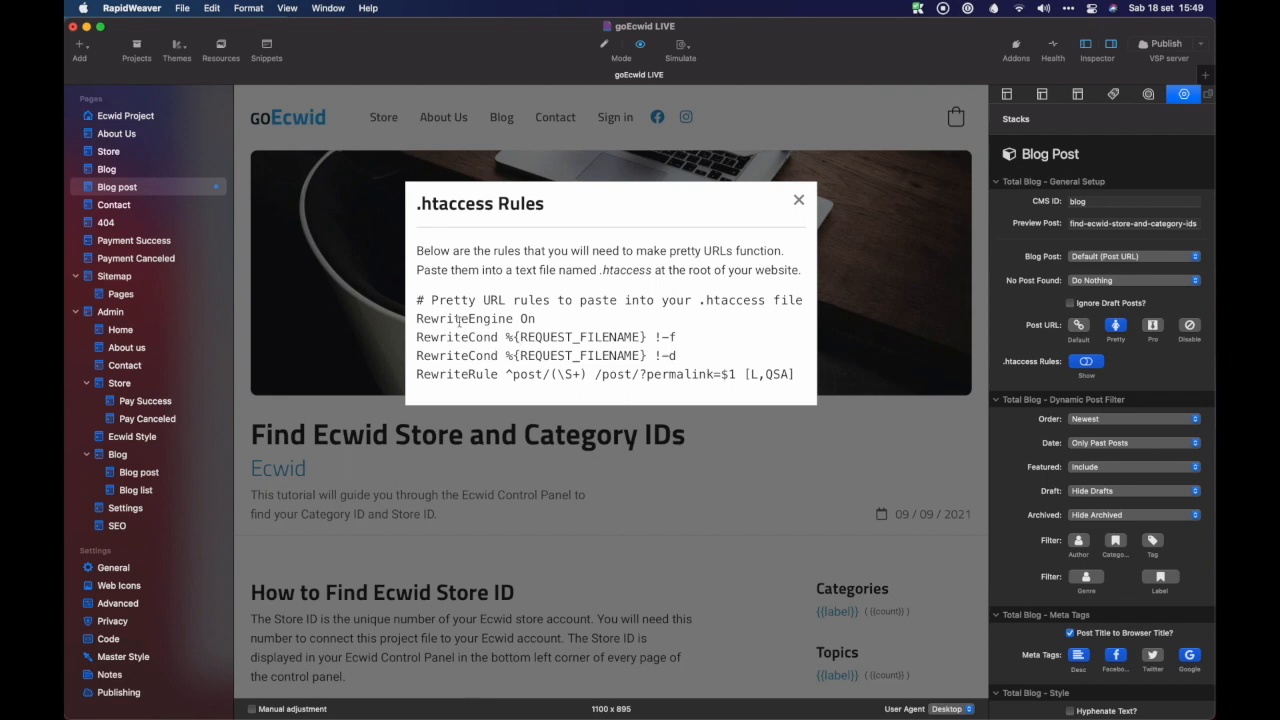
pyautogui.moveTo(419, 306); pyautogui.dragTo(800, 383)
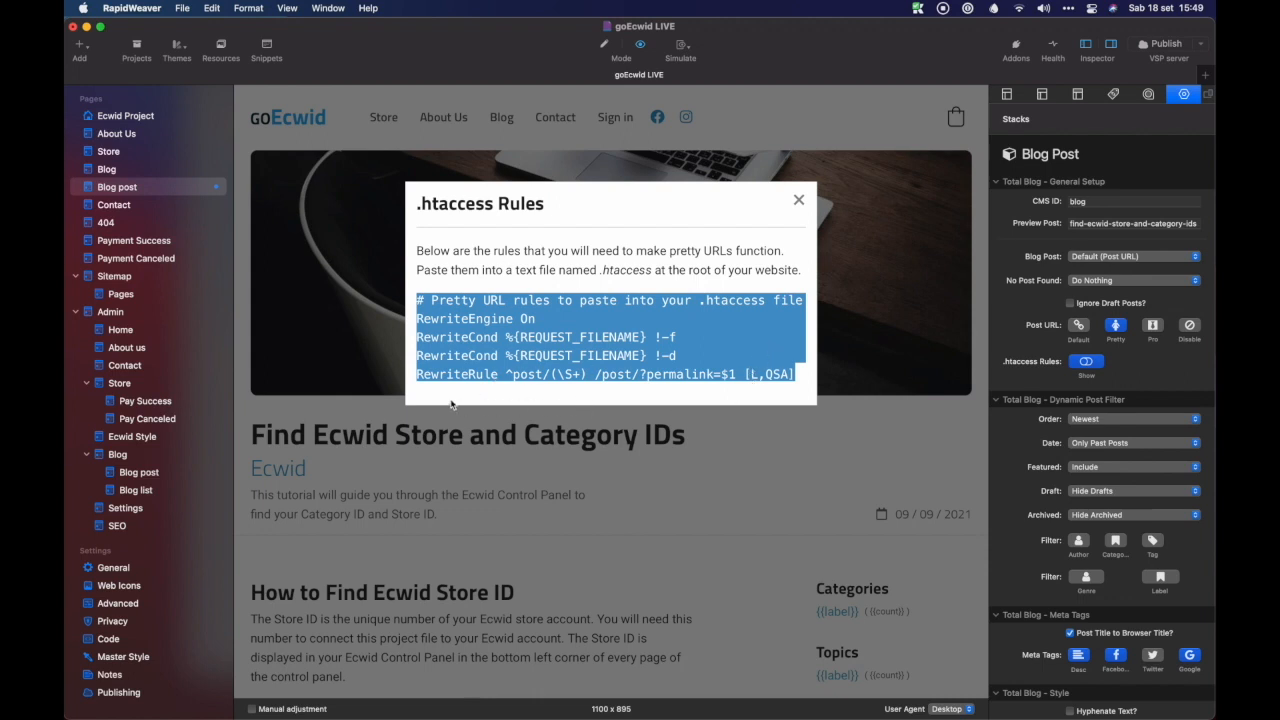
pyautogui.press('super+c')
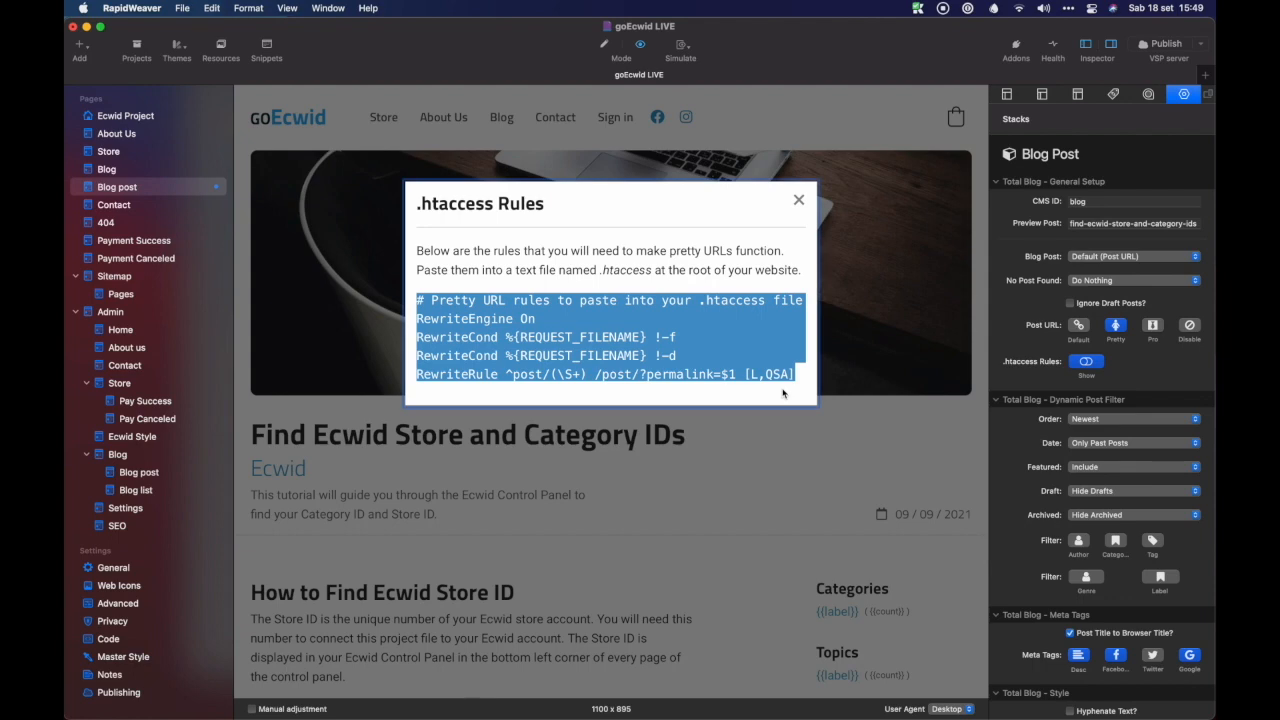
pyautogui.click(799, 202)
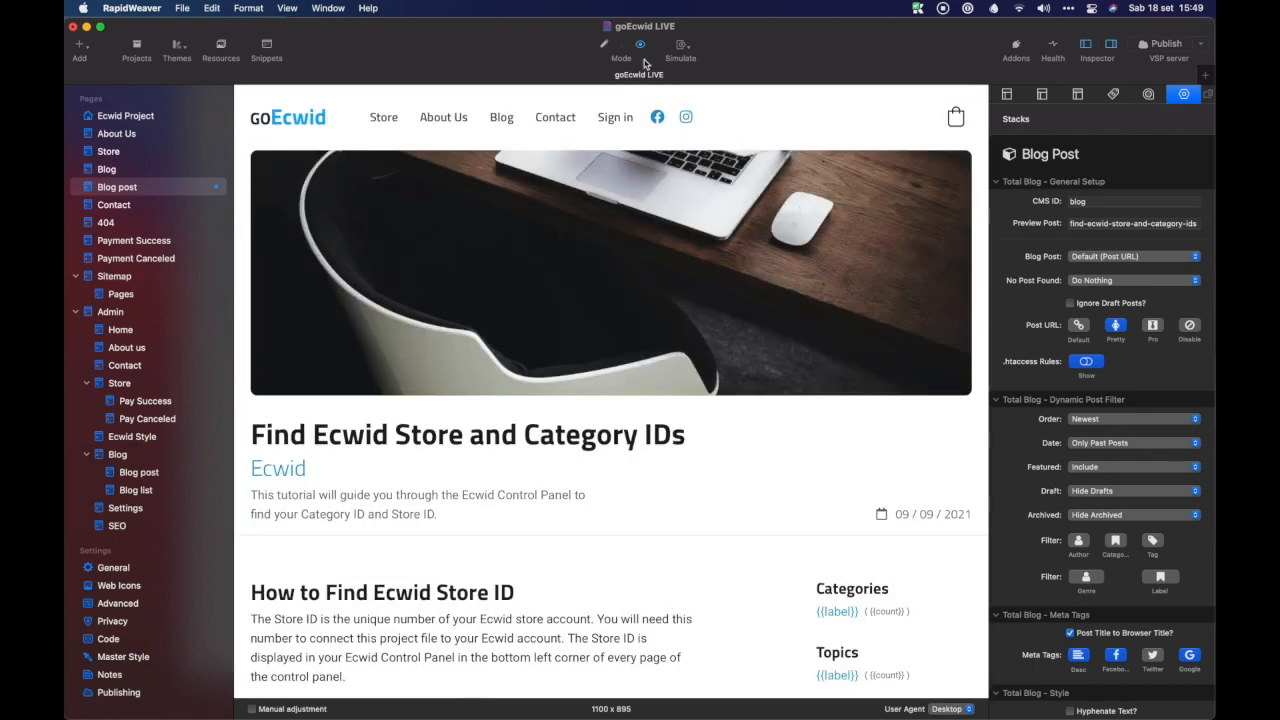
pyautogui.click(601, 47)
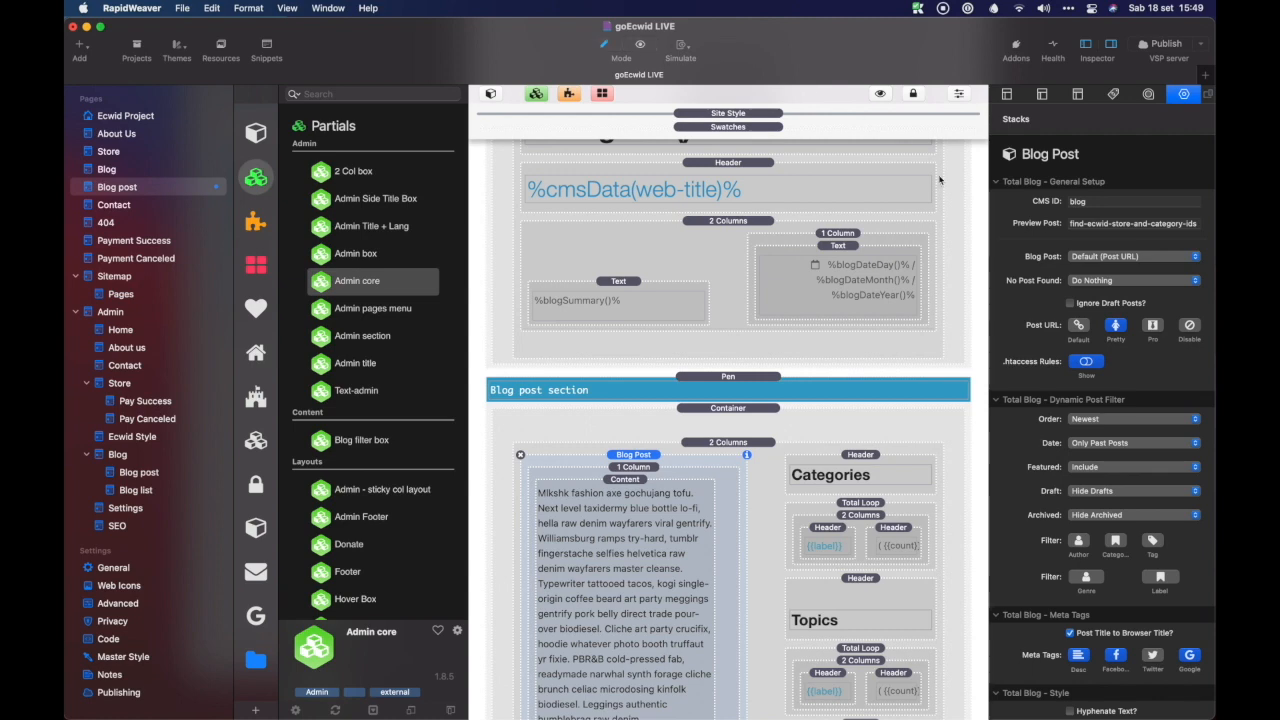
pyautogui.click(1086, 362)
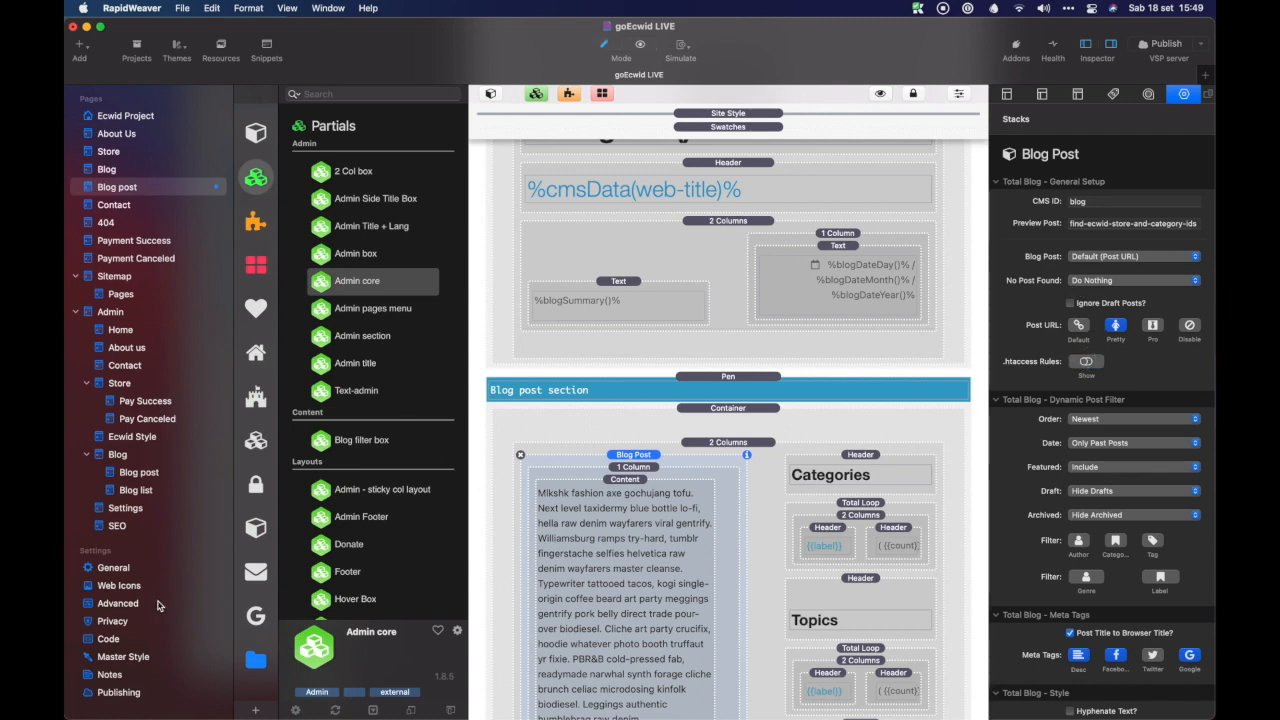
# Open the VSP server's .htaccess file from the publishing settings, check its pretty URL rules, and save and upload it
pyautogui.click(120, 692)
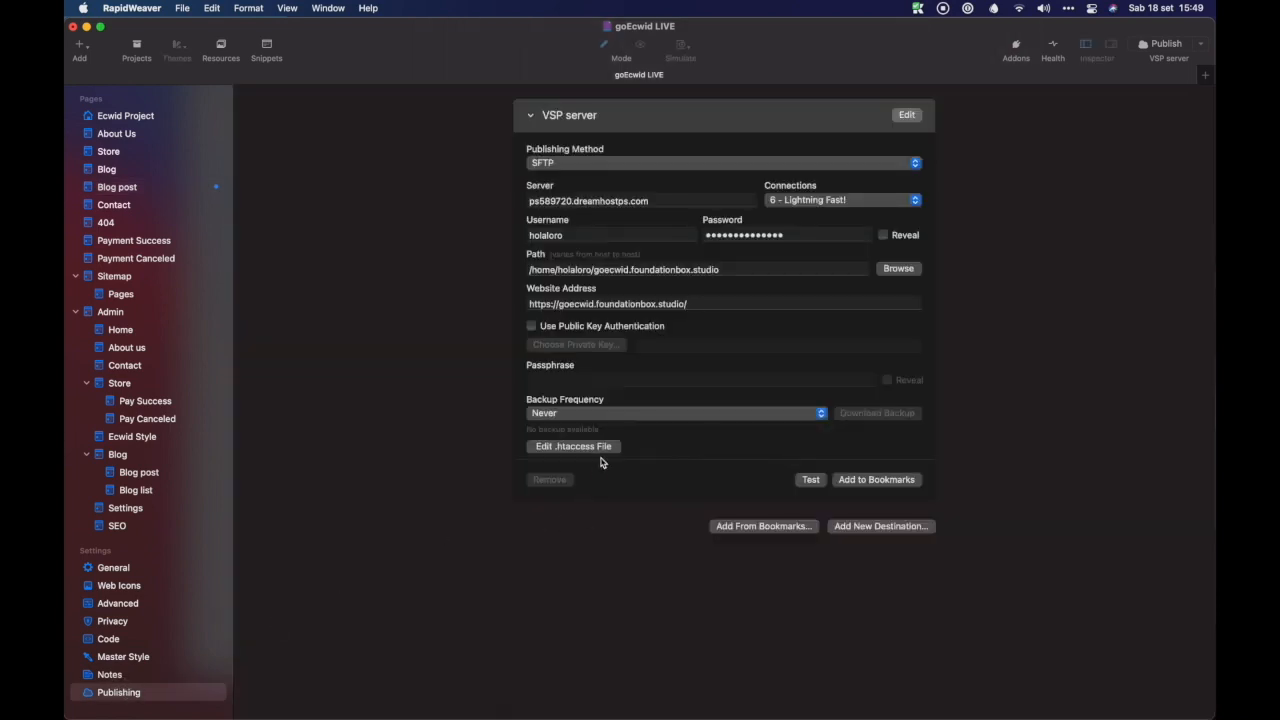
pyautogui.click(602, 447)
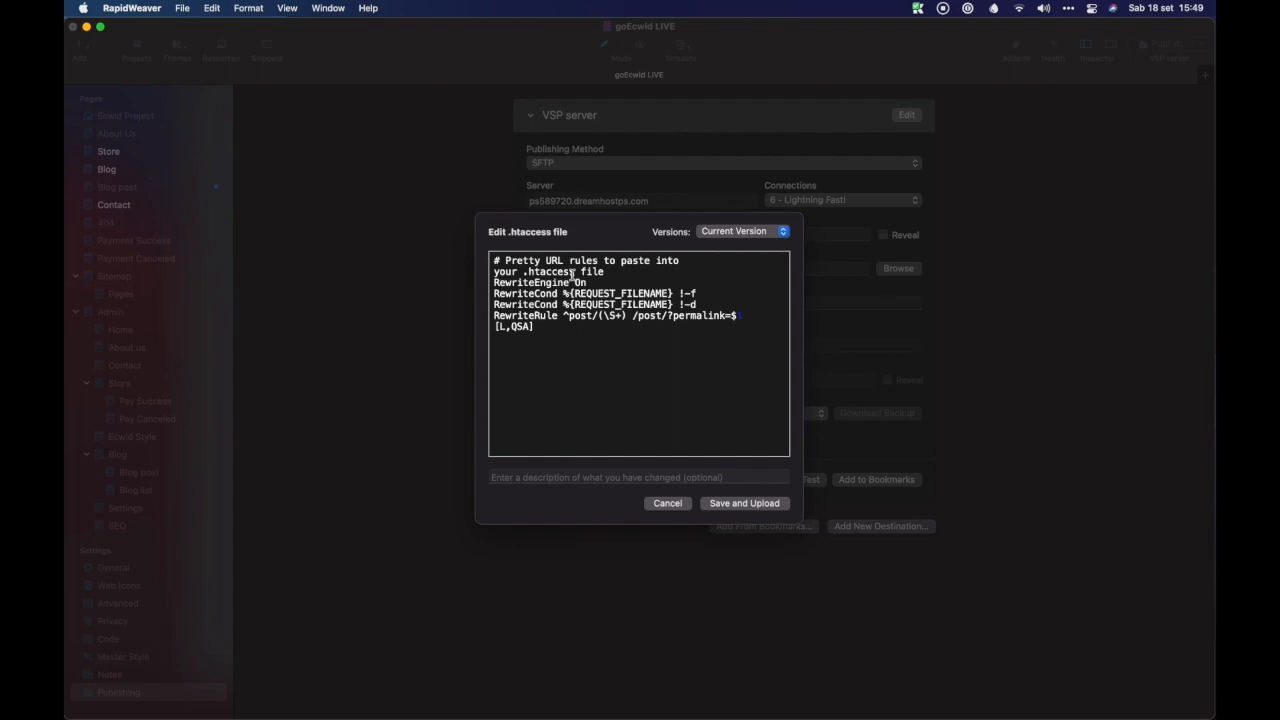
pyautogui.moveTo(594, 344); pyautogui.dragTo(443, 214)
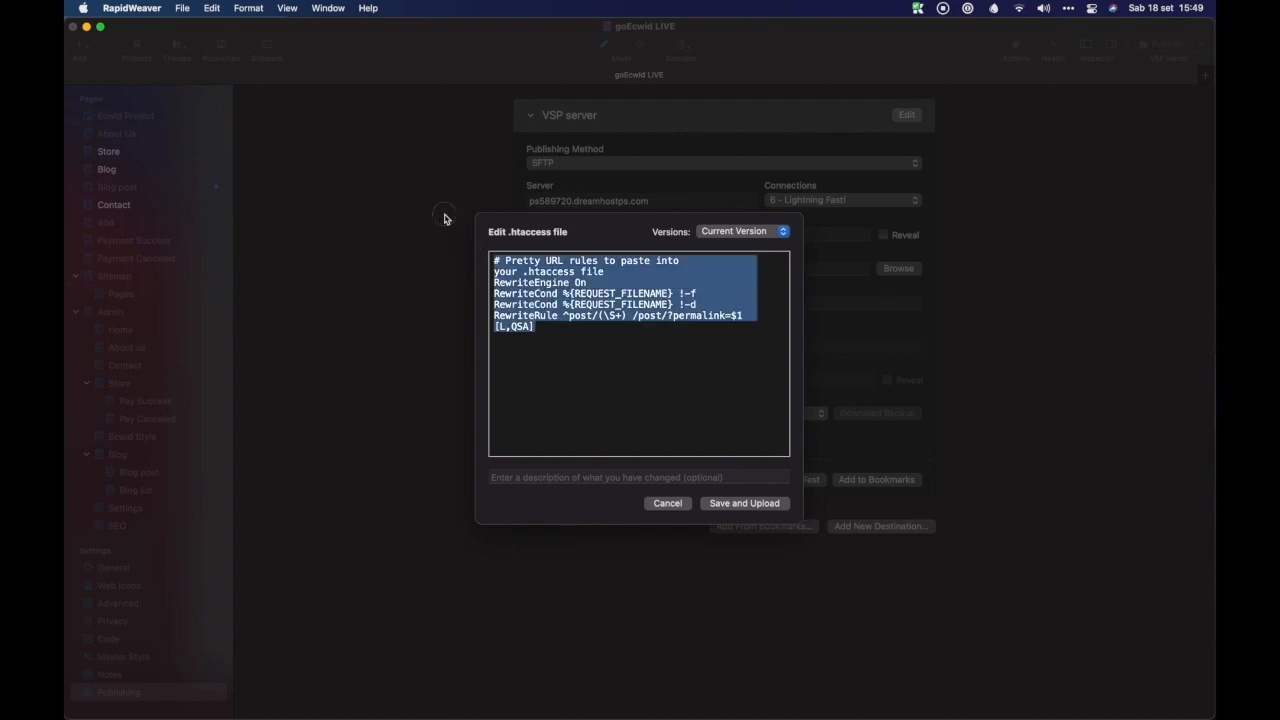
pyautogui.click(591, 334)
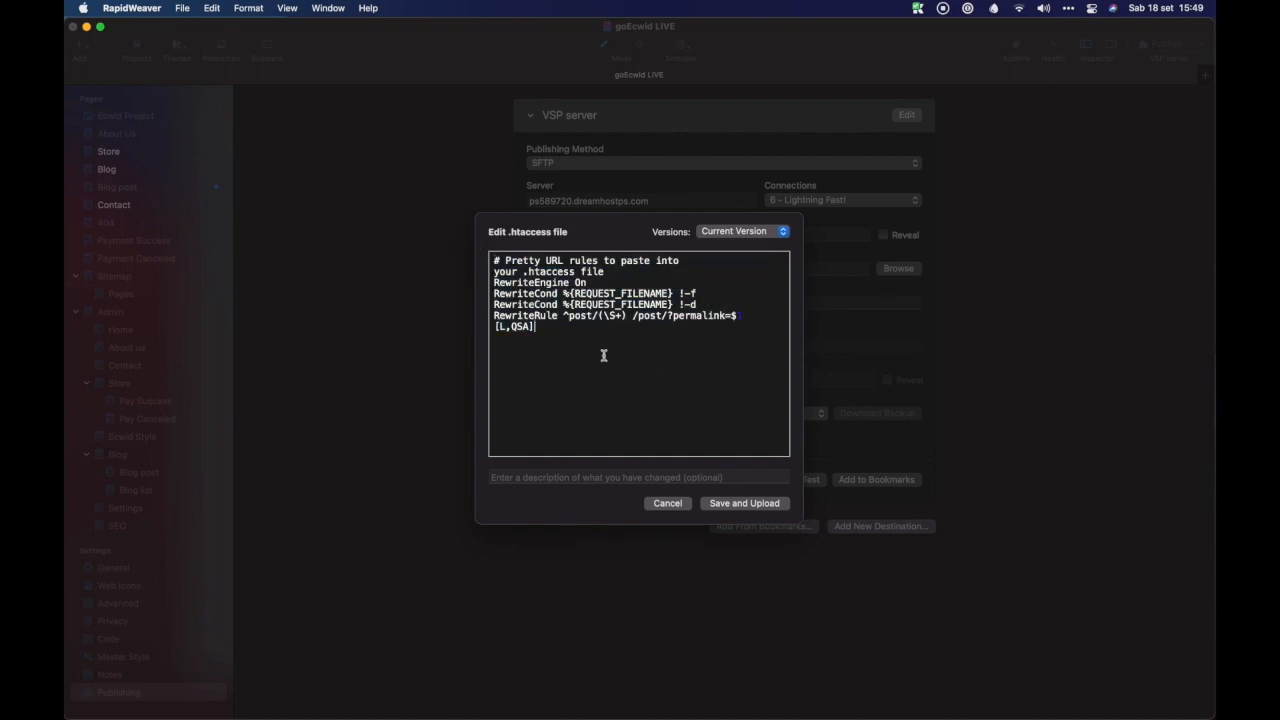
pyautogui.moveTo(603, 349); pyautogui.dragTo(455, 183)
pyautogui.press('Right')
pyautogui.click(745, 503)
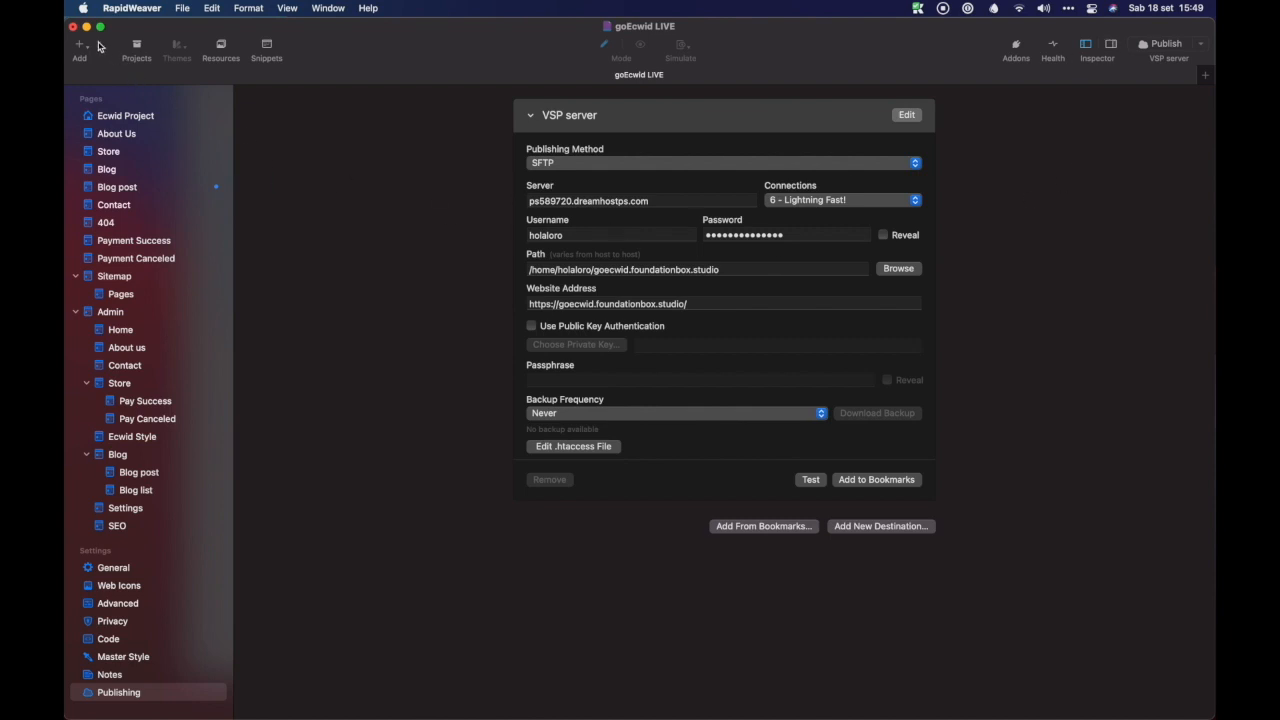
# Switch to Safari, browse the published site's blog page, and open the post "Create hidden categories in Ecwid"
pyautogui.moveTo(410, 700)
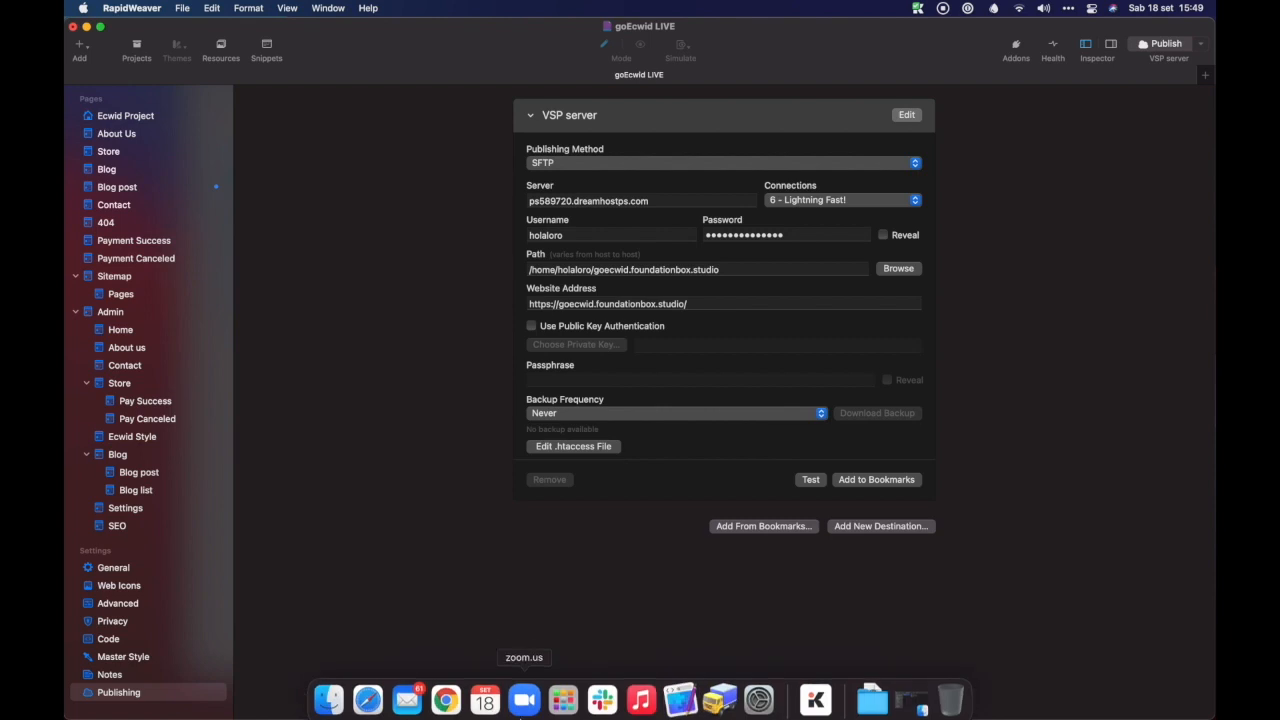
pyautogui.click(367, 692)
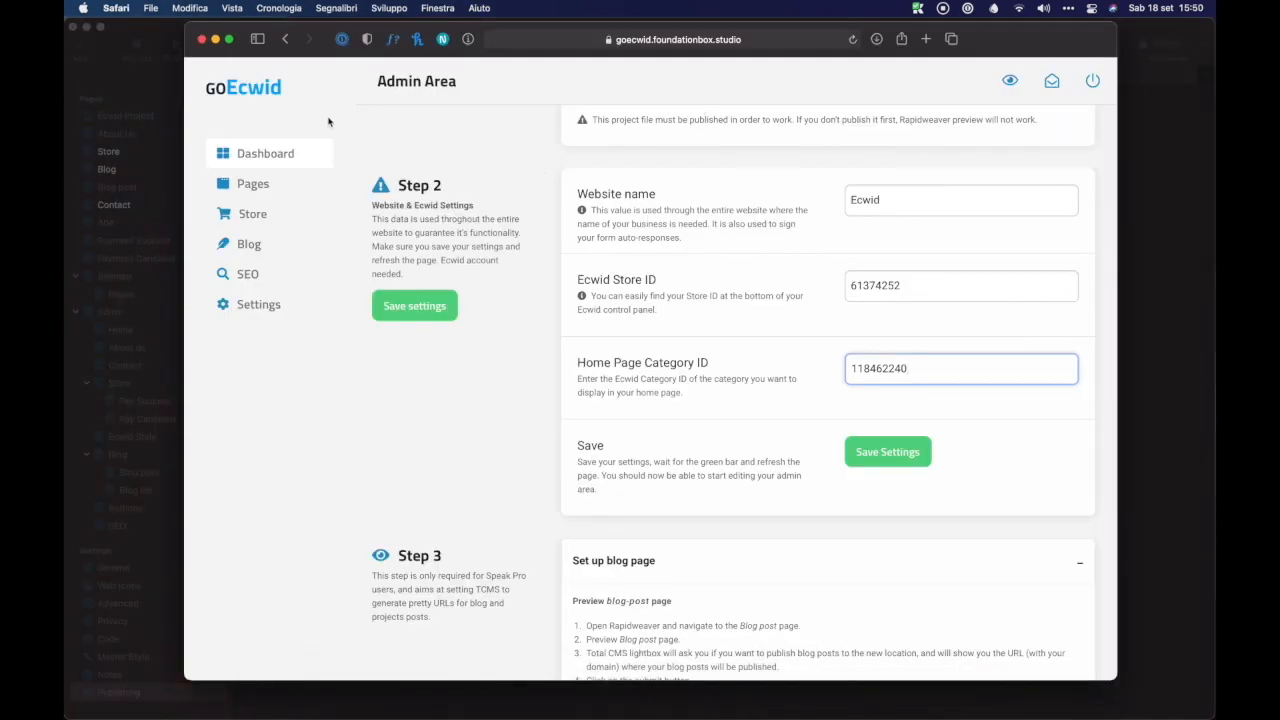
pyautogui.click(259, 88)
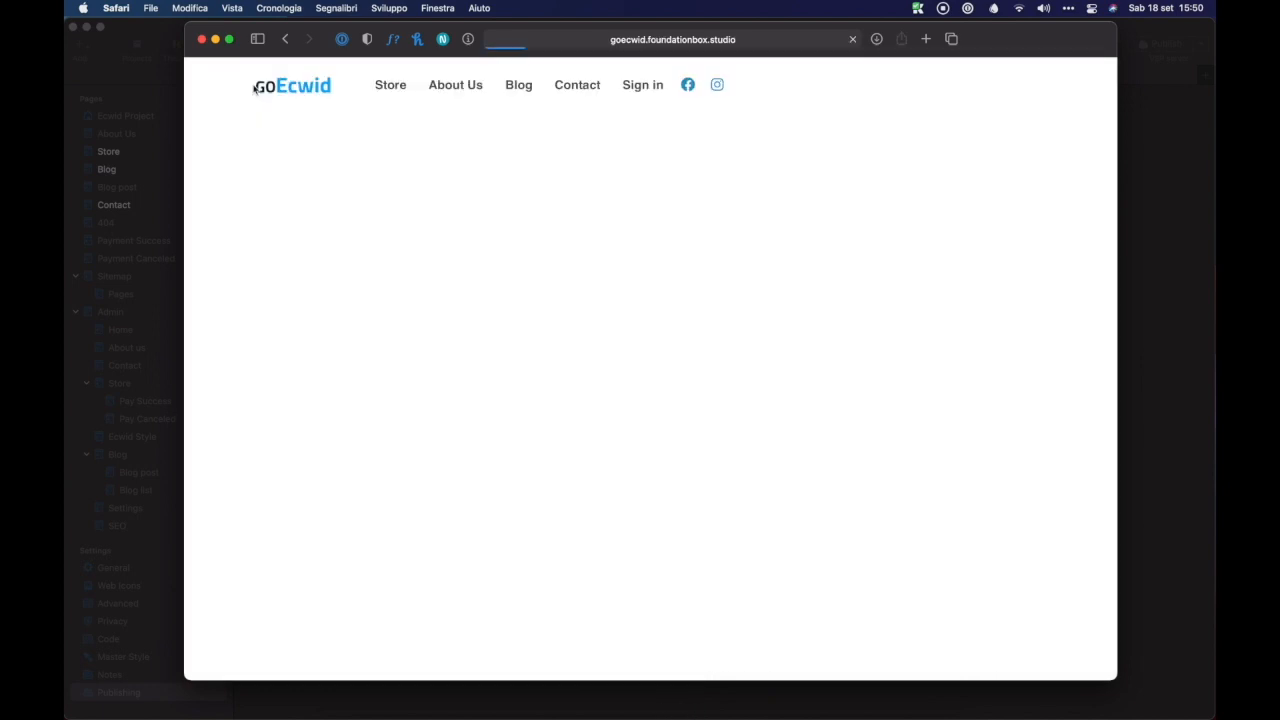
pyautogui.click(508, 91)
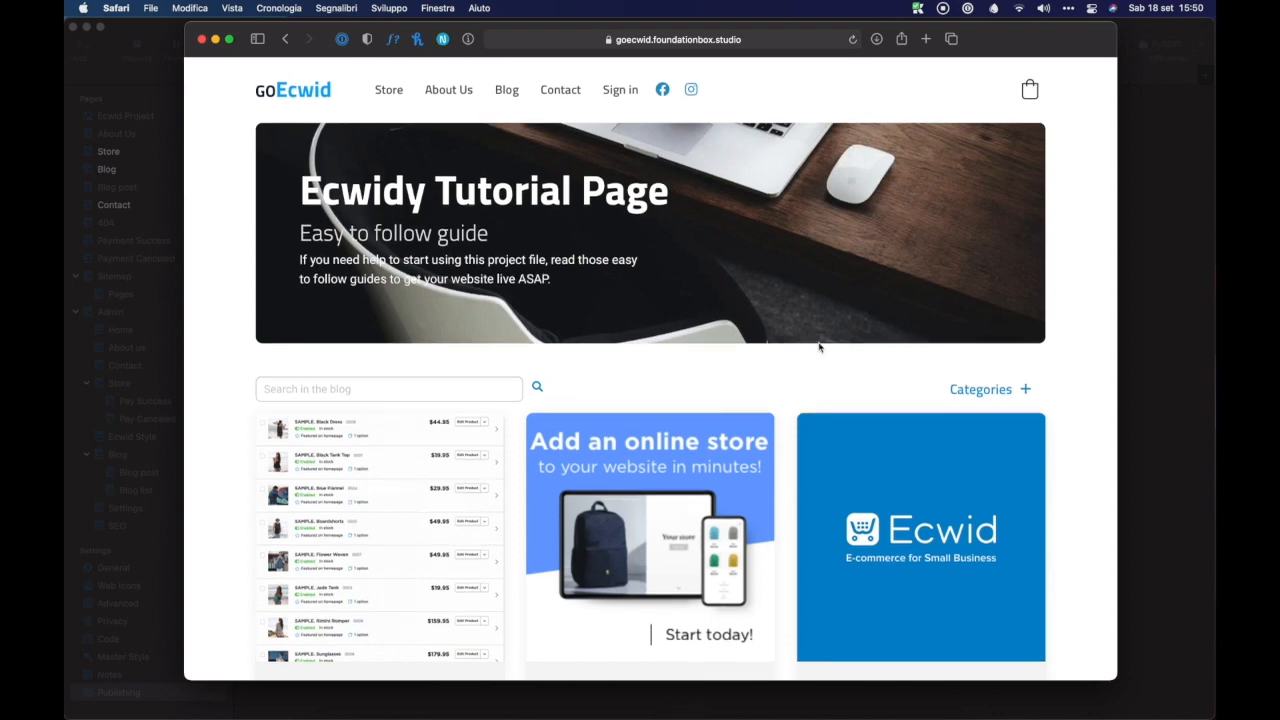
pyautogui.scroll(-2, 819, 347)
pyautogui.scroll(-3, 820, 346)
pyautogui.scroll(-3, 820, 346)
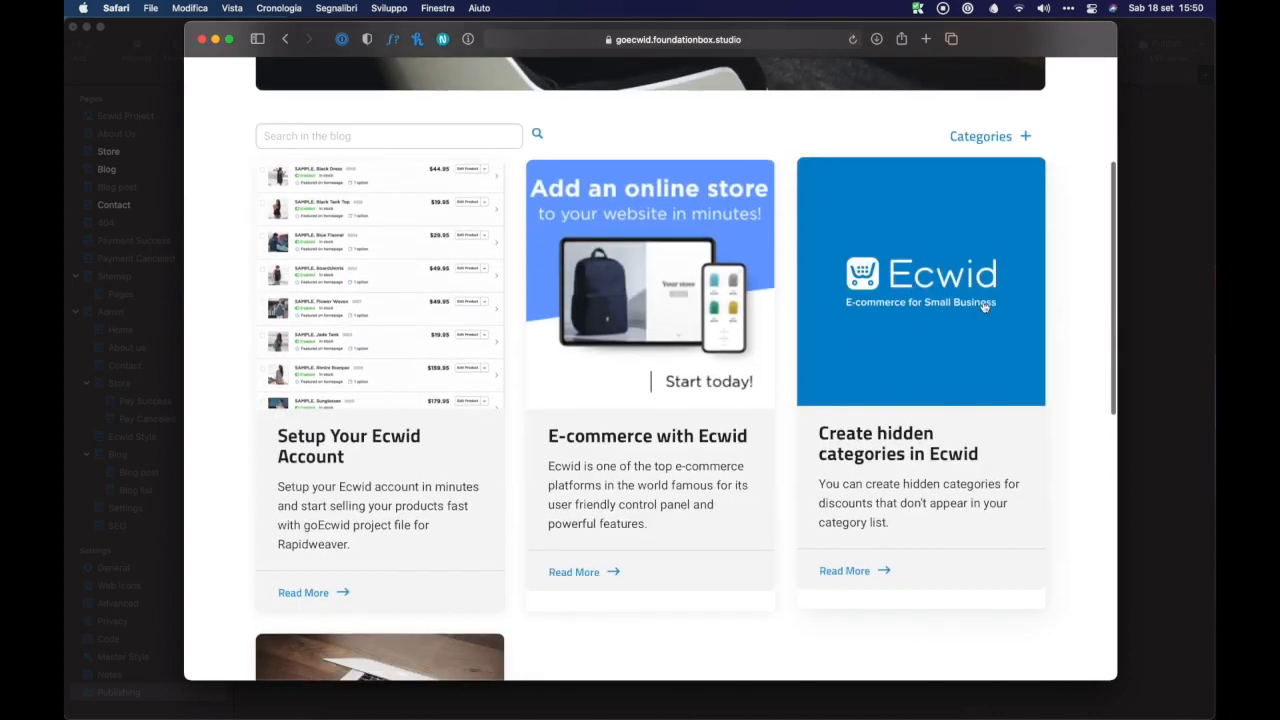
pyautogui.click(902, 254)
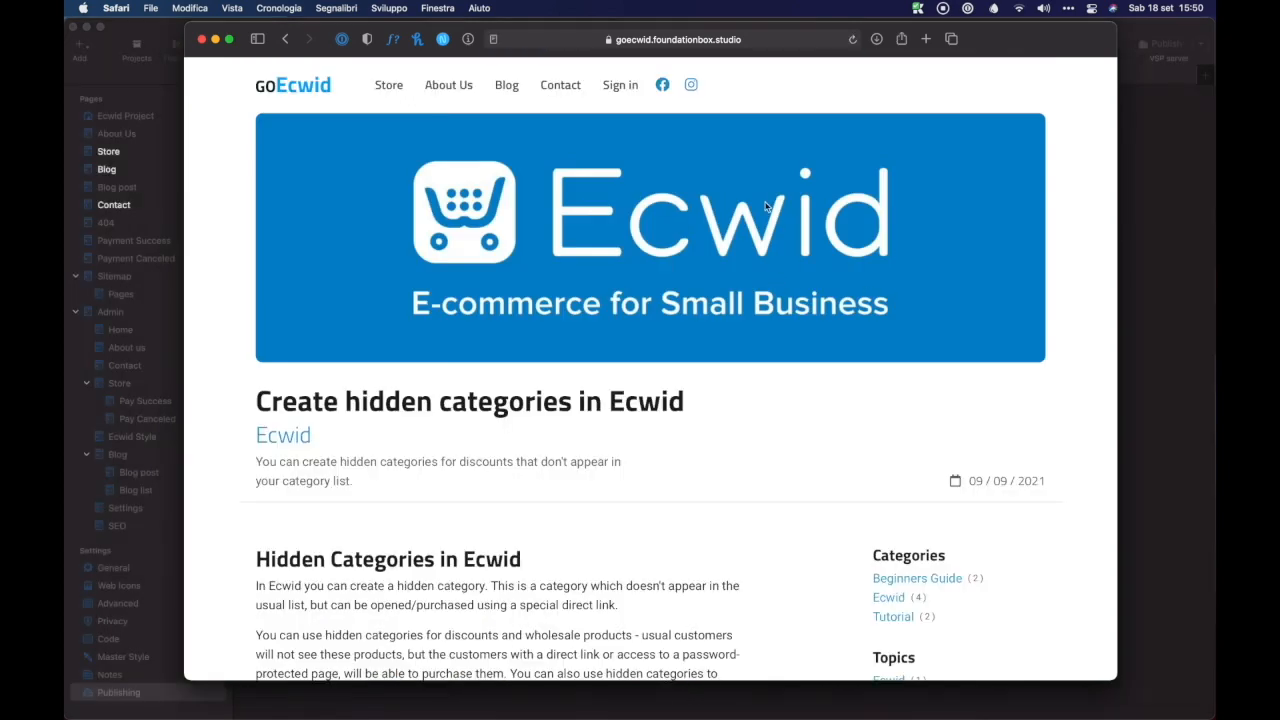
# Check the blog post's full web address, review its content and sidebar, and return to the site's home page
pyautogui.click(778, 44)
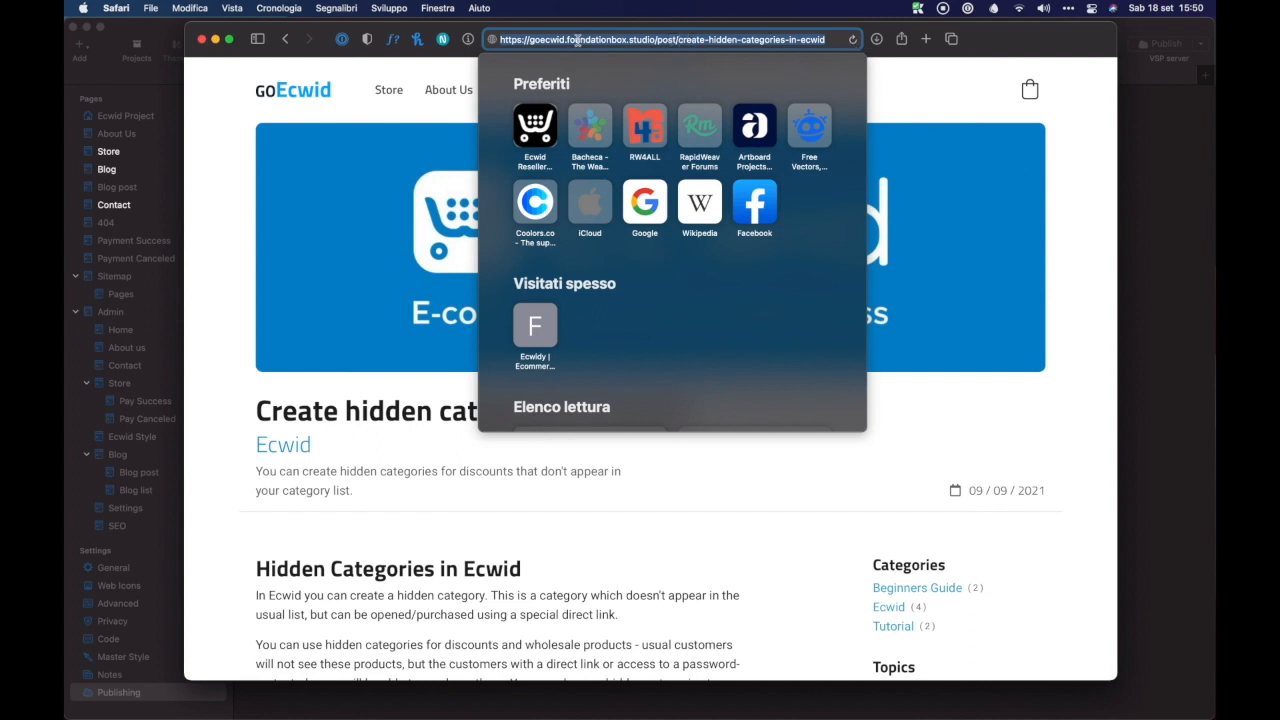
pyautogui.click(1003, 171)
pyautogui.scroll(-5, 935, 276)
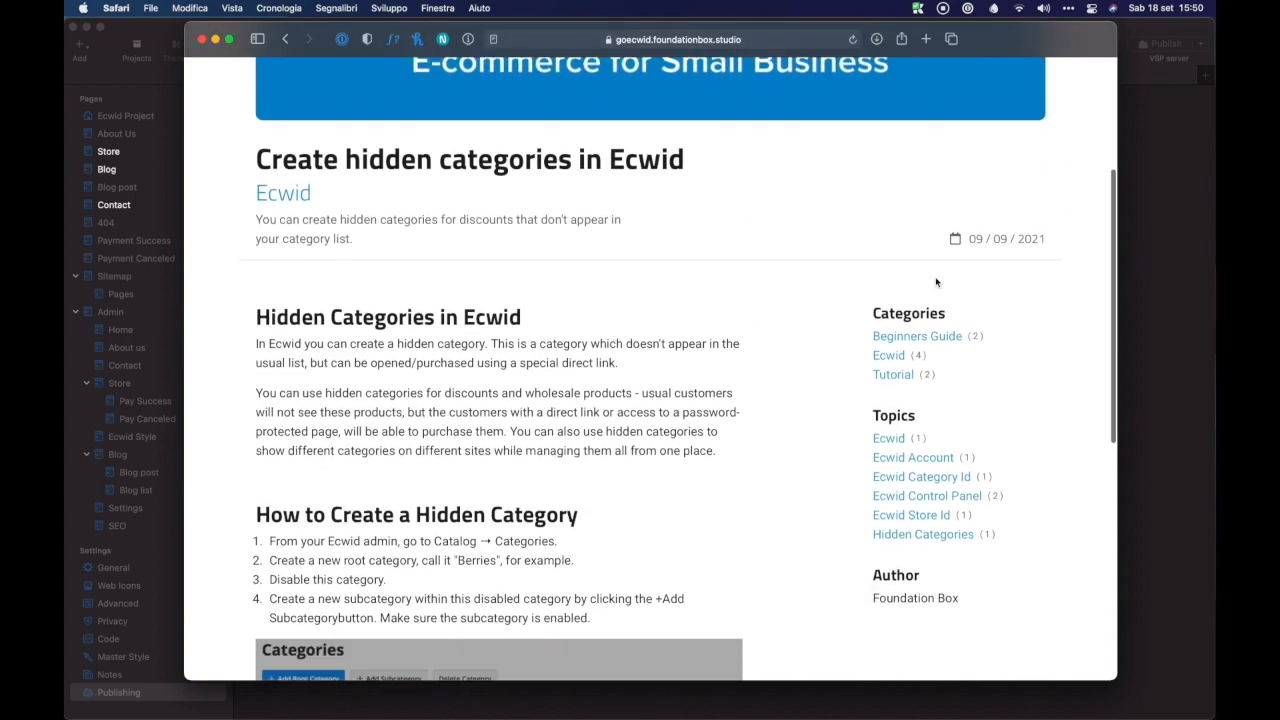
pyautogui.scroll(5, 940, 240)
pyautogui.click(318, 100)
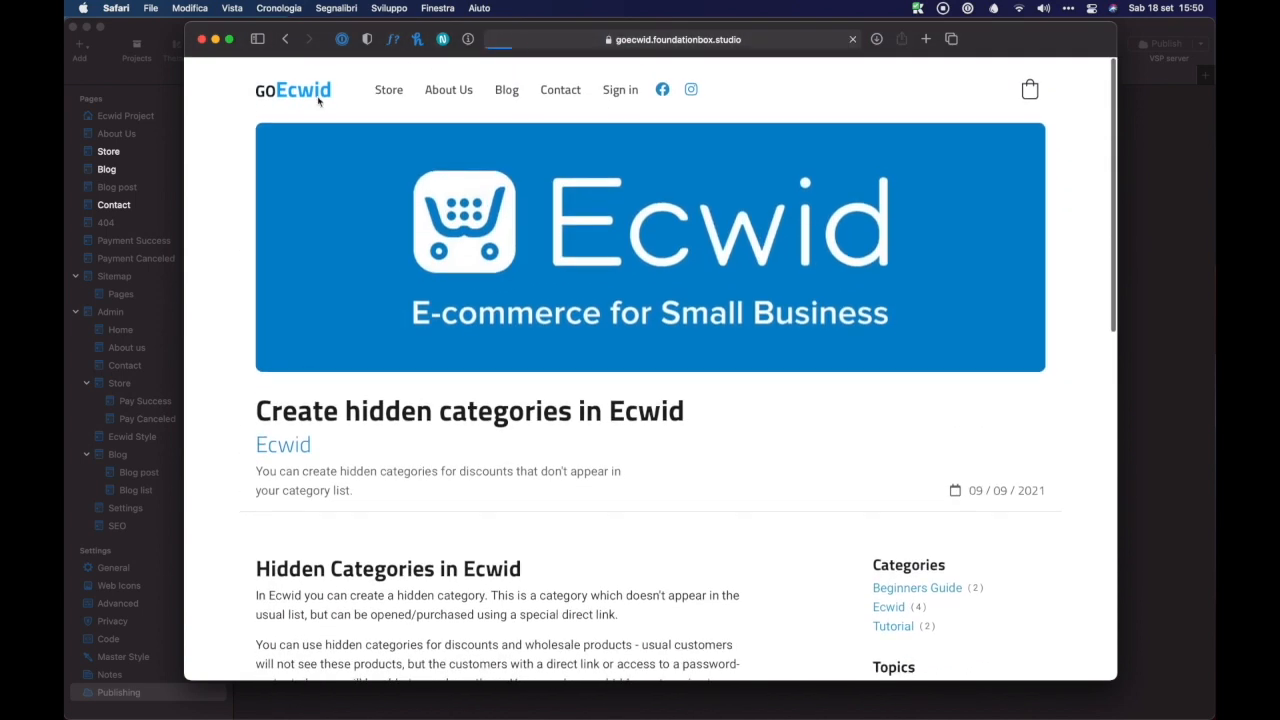